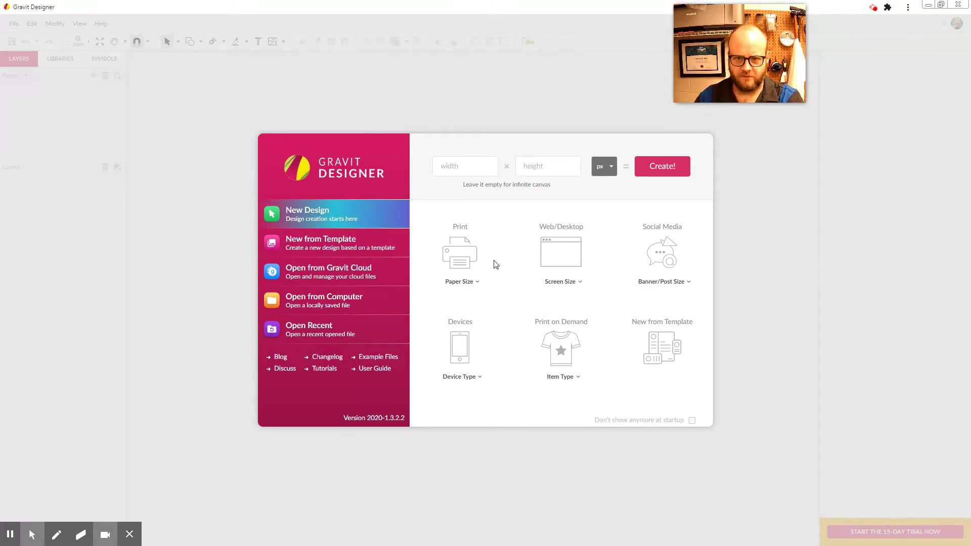
- Choose A0 (841×1189 mm) from the Print paper sizes to create a new document
left_click(465, 282)
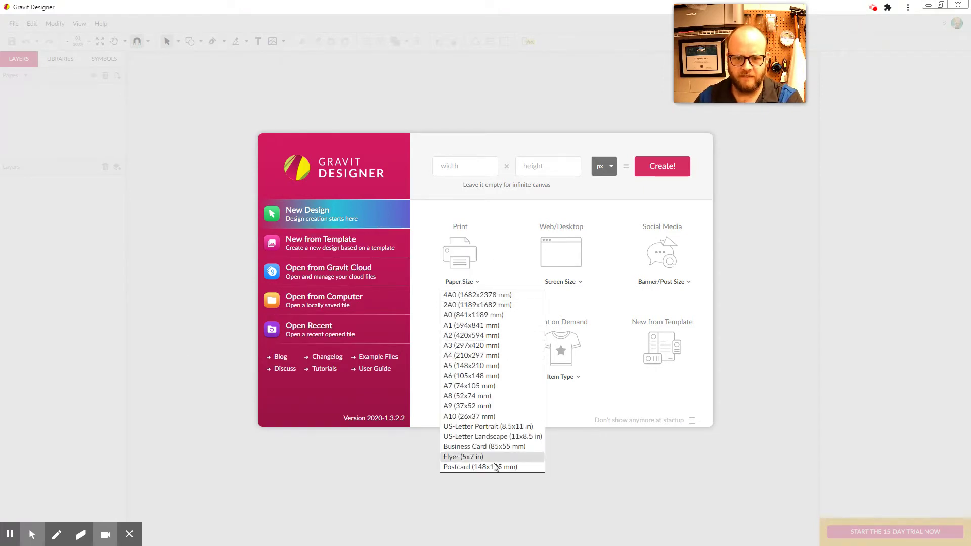
left_click(492, 316)
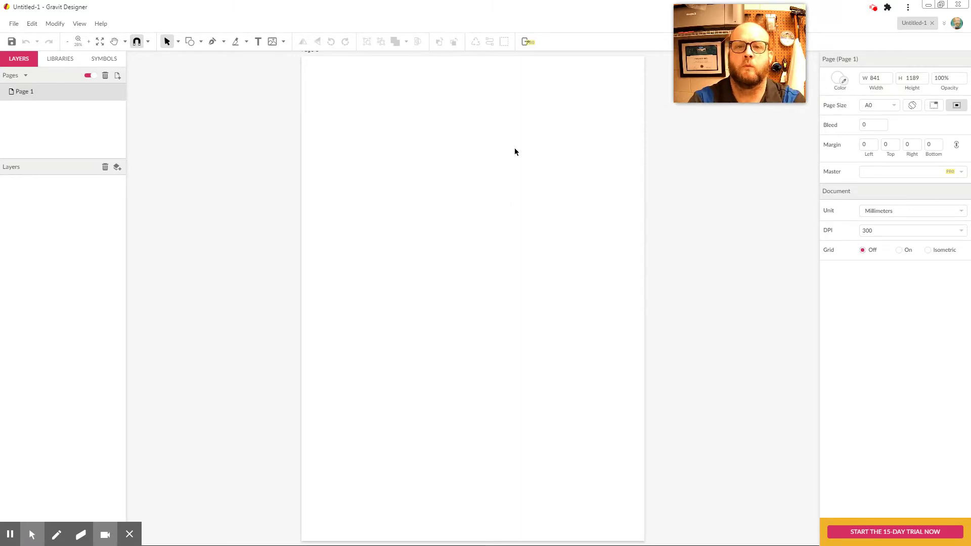
- Rename Page 1 to 'Line Practice' in the Pages panel
scroll(510, 147, "up", 2)
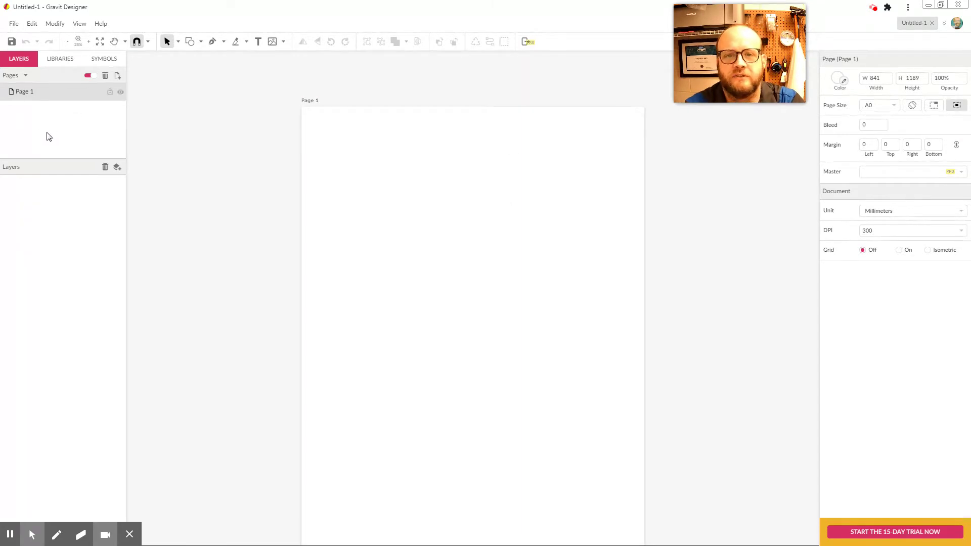
double_click(29, 90)
type("Line Practice")
key("Return")
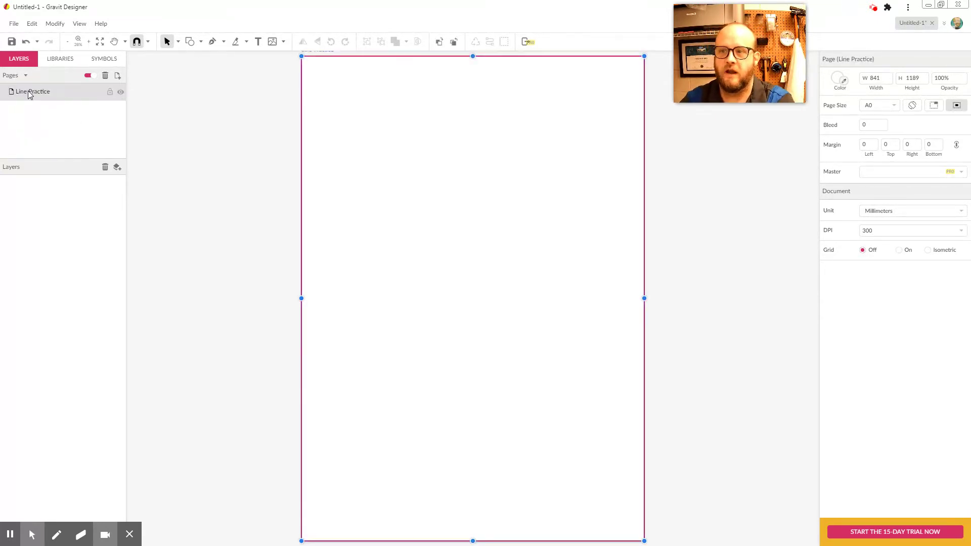
left_click(284, 143)
scroll(283, 140, "up", 2)
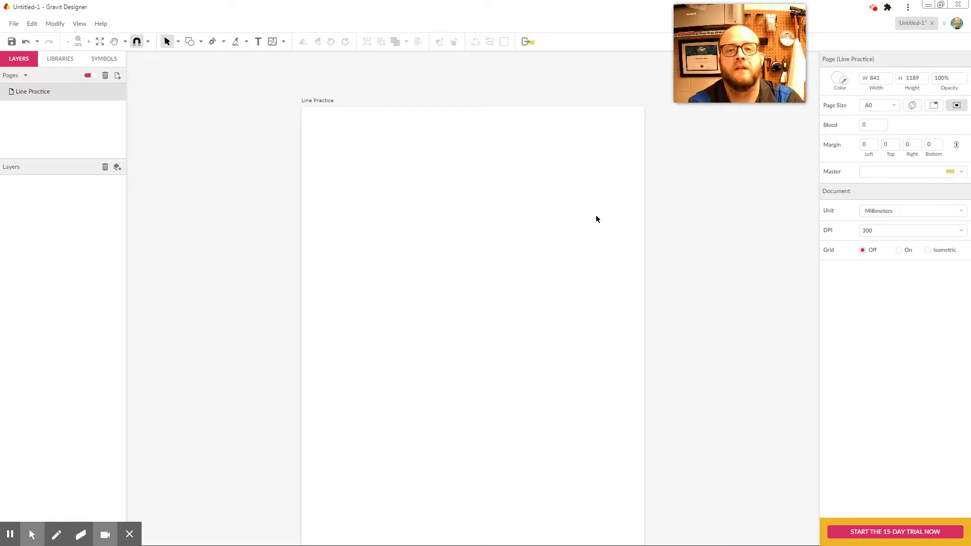
- Pick the Line shape tool and draw a gently sloping line across the top of the page
left_click(201, 42)
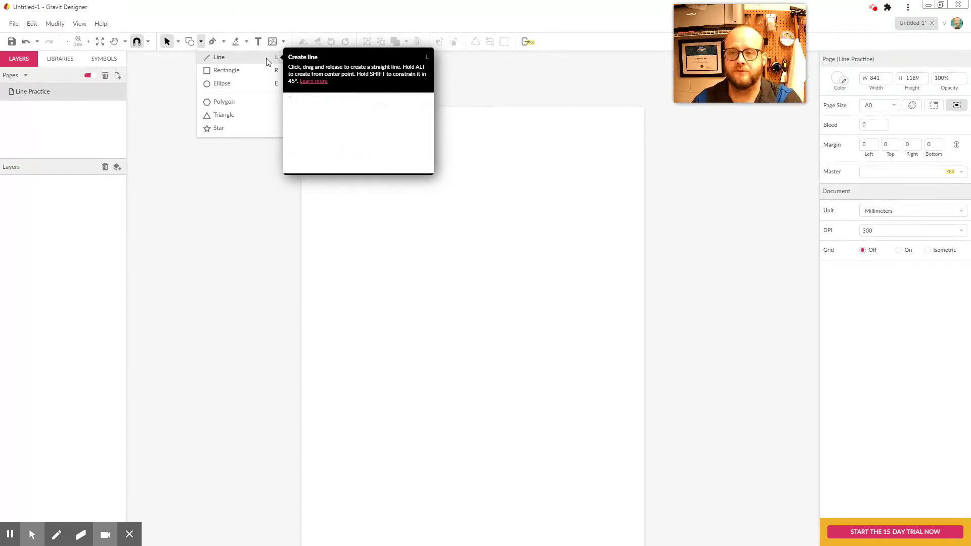
left_click(226, 58)
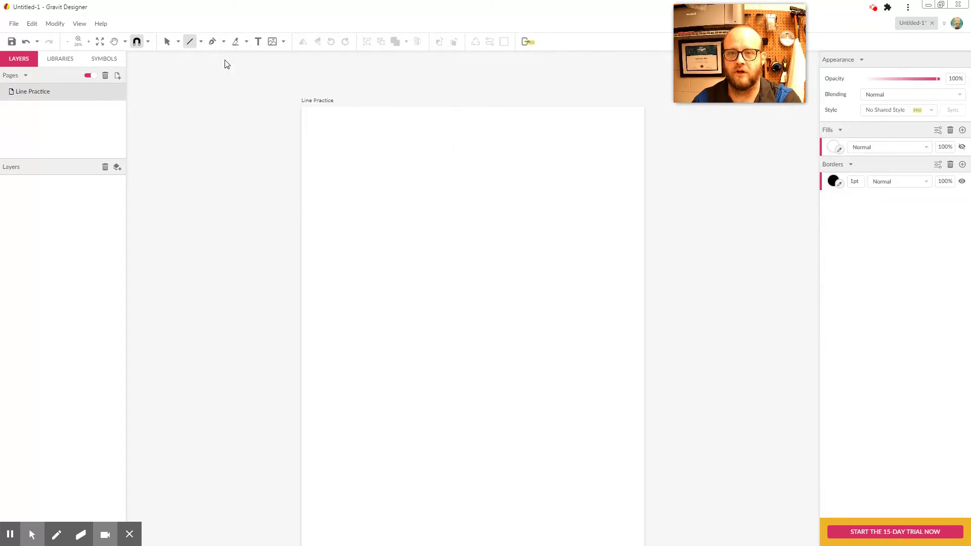
left_click(339, 134)
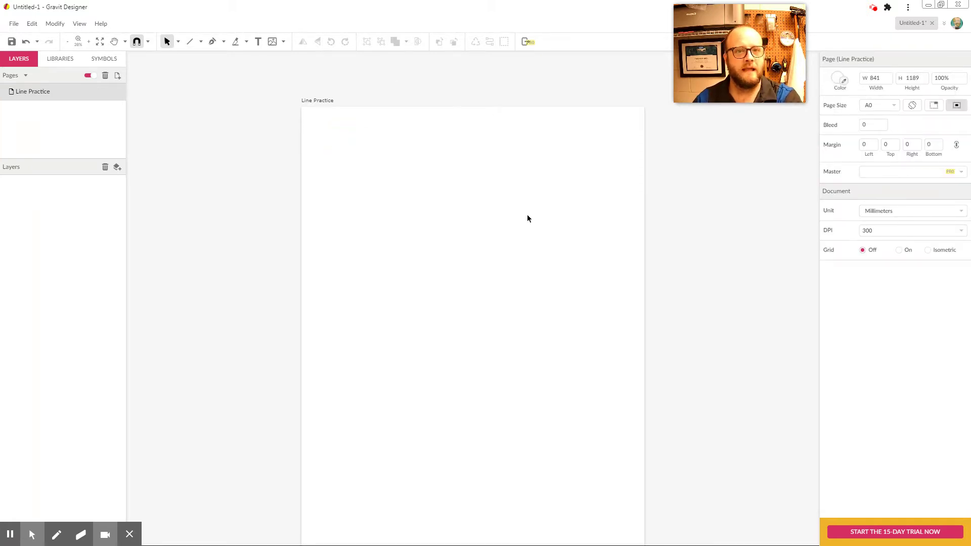
left_click(190, 42)
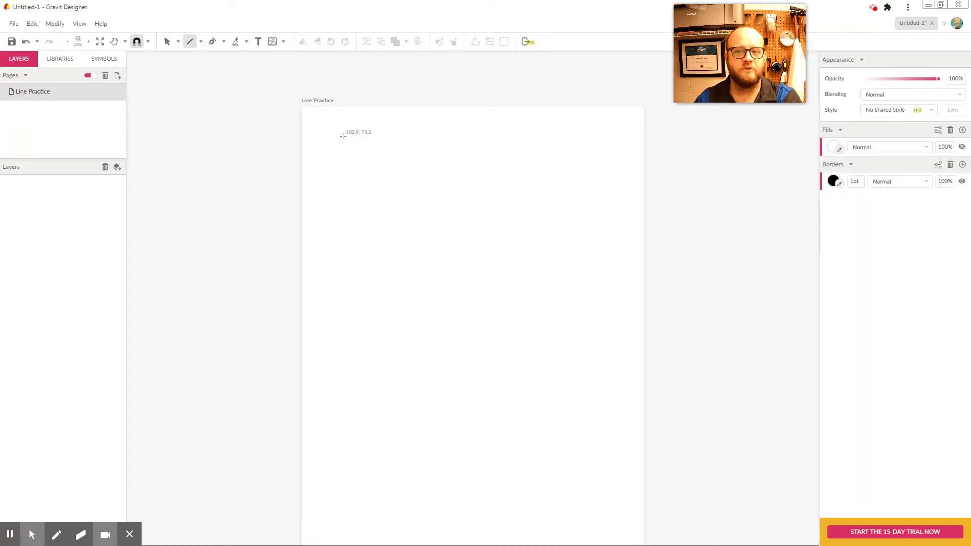
mouse_move(343, 136)
left_mouse_down()
mouse_move(390, 159)
mouse_move(436, 223)
mouse_move(389, 283)
mouse_move(327, 294)
mouse_move(451, 261)
mouse_move(490, 152)
mouse_move(481, 151)
mouse_move(461, 221)
mouse_move(408, 256)
mouse_move(484, 203)
mouse_move(587, 166)
mouse_move(541, 387)
mouse_move(303, 399)
mouse_move(472, 124)
mouse_move(592, 282)
mouse_move(561, 163)
mouse_move(547, 148)
left_mouse_up()
- Select the line and set its X position, typing 119.91 and nudging toward 176.91
left_click(353, 165)
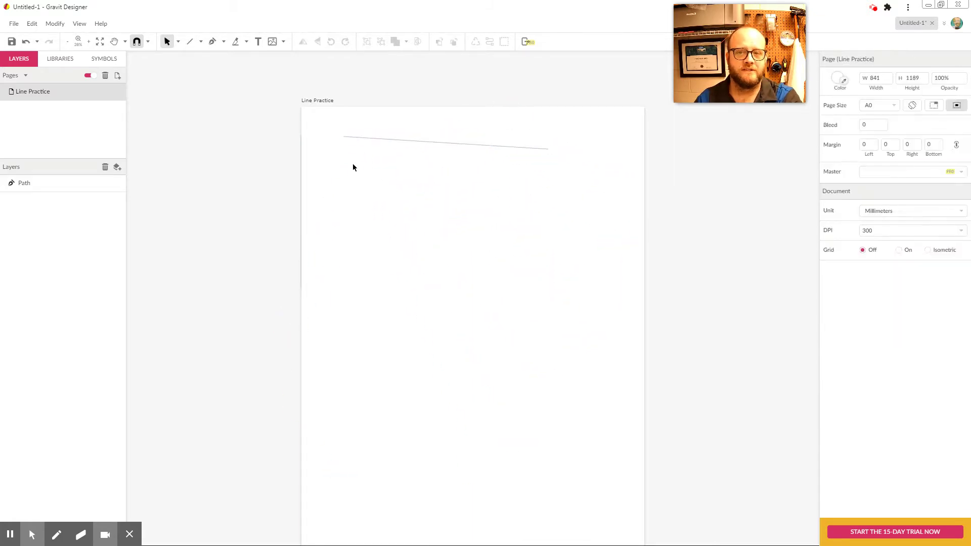
left_click(446, 145)
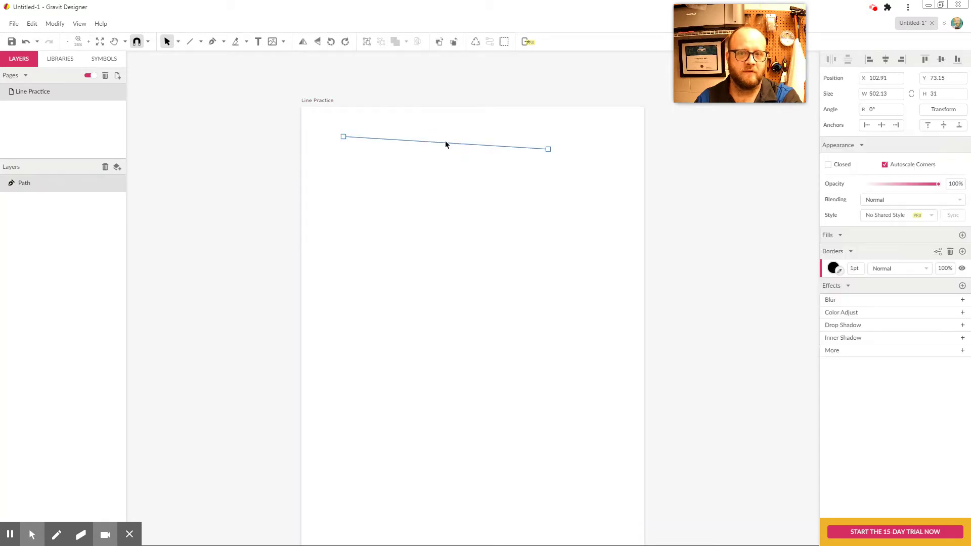
left_click(890, 77)
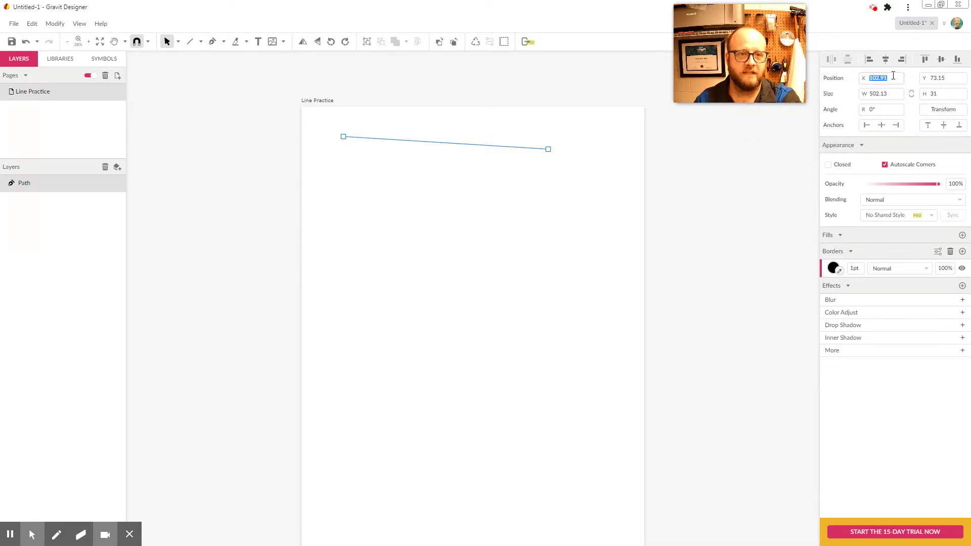
type("119.91")
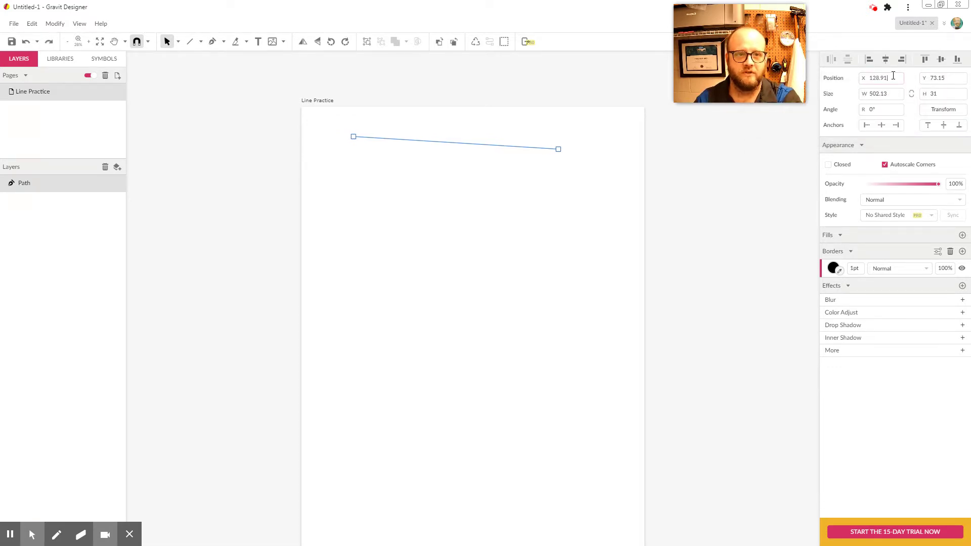
key("Up")
key("Up")
key("Up")
key("Up")
key("Up")
key("Up")
key("Up")
key("Up")
key("Up")
key("Up")
key("Up")
key("Up")
key("Up")
key("Up")
key("Up")
key("Up")
key("Up")
key("Up")
key("Up")
key("Up")
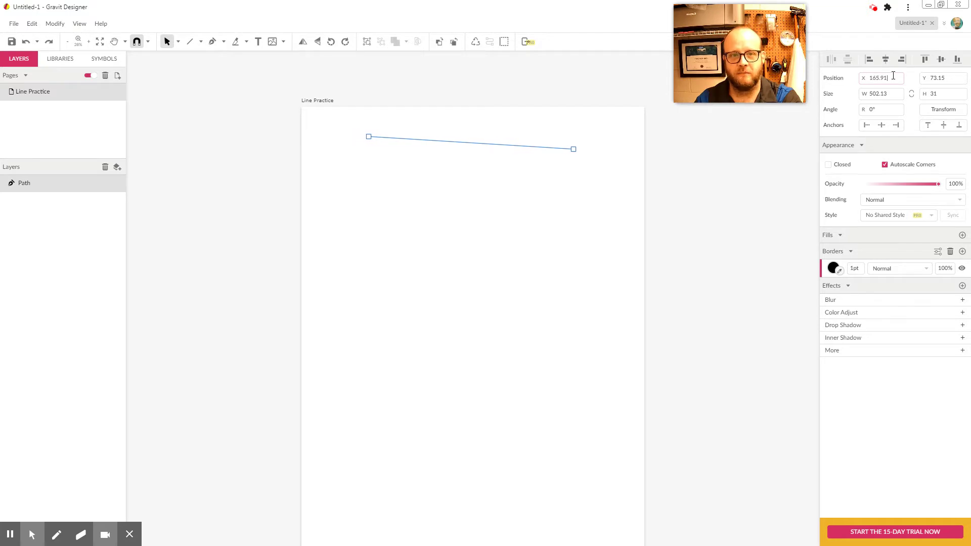
key("Up")
key("Up")
key("Up")
key("Up")
key("Up")
key("Up")
key("Up")
key("Up")
key("Up")
key("Up")
key("Up")
key("Up")
key("Up")
key("Up")
key("Up")
key("Up")
key("Up")
key("Up")
key("Up")
key("Up")
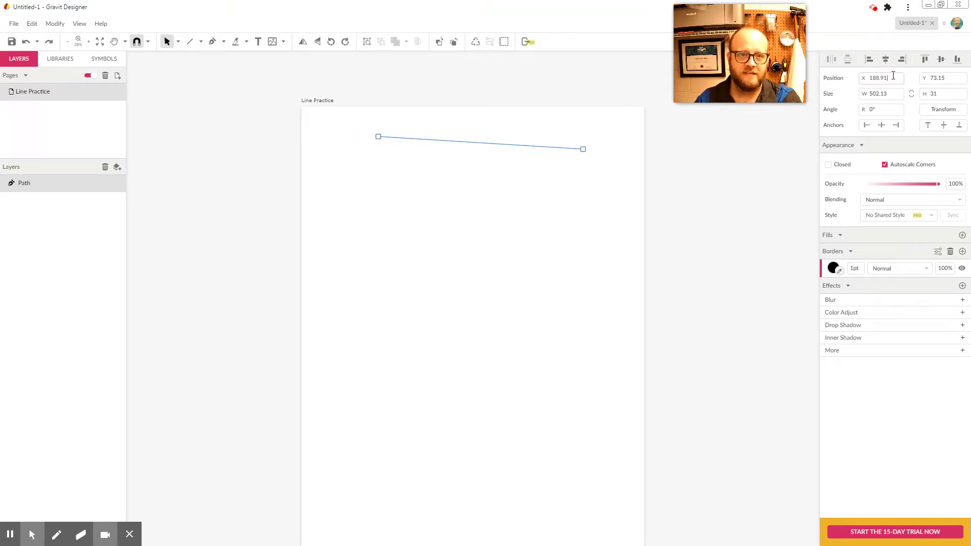
key("Down")
key("Down")
key("Down")
key("Down")
key("Down")
key("Down")
key("Down")
key("Down")
key("Down")
key("Down")
key("Down")
key("Down")
- Nudge the line's Y position to 92.15 with the arrow keys
left_click(945, 78)
key("Down")
key("Down")
key("Down")
key("Down")
key("Down")
key("Down")
key("Down")
key("Down")
key("Down")
key("Down")
key("Down")
key("Down")
key("Down")
key("Down")
key("Down")
key("Down")
key("Down")
key("Down")
key("Down")
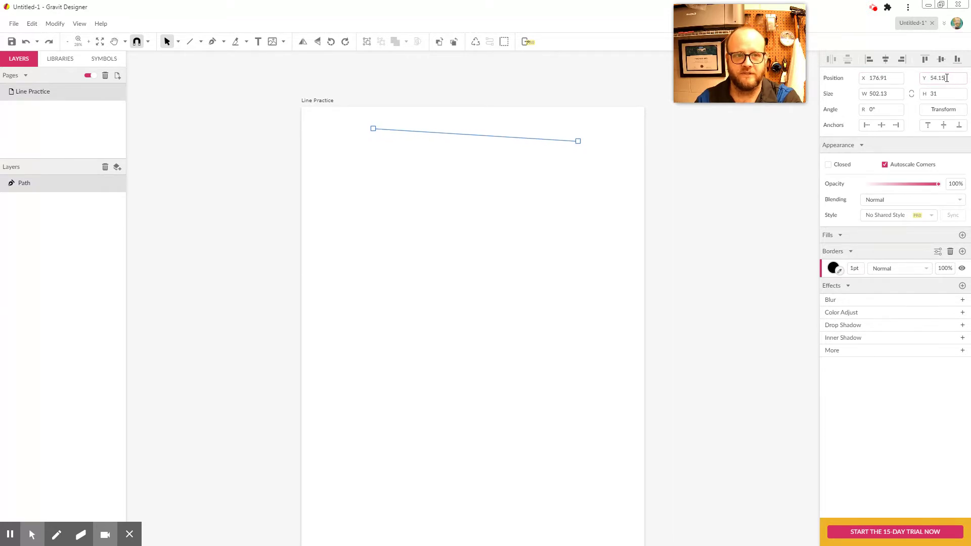
key("Up")
key("Up")
key("Up")
key("Up")
key("Up")
key("Up")
key("Up")
key("Up")
key("Up")
key("Up")
key("Up")
key("Up")
key("Up")
key("Up")
key("Up")
key("Up")
key("Up")
key("Up")
key("Up")
key("Up")
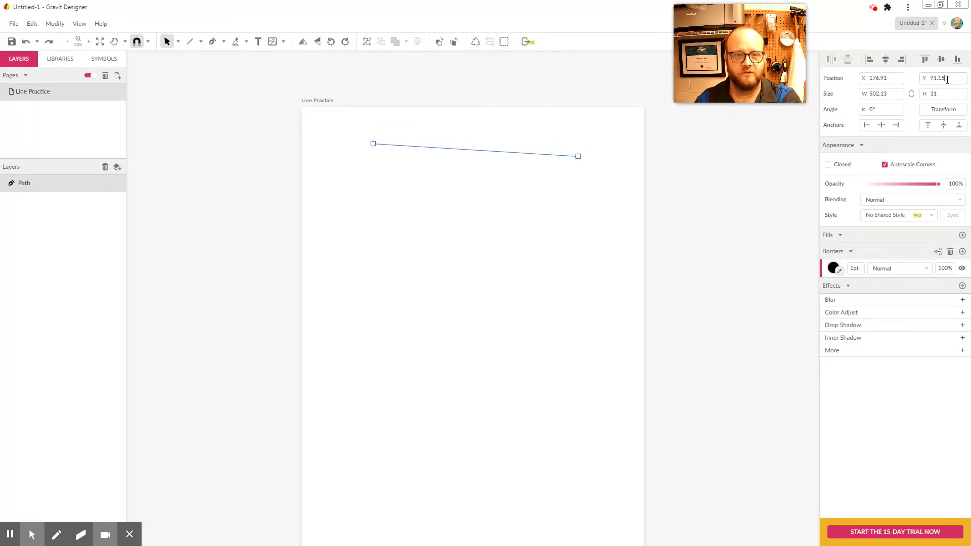
key("Up")
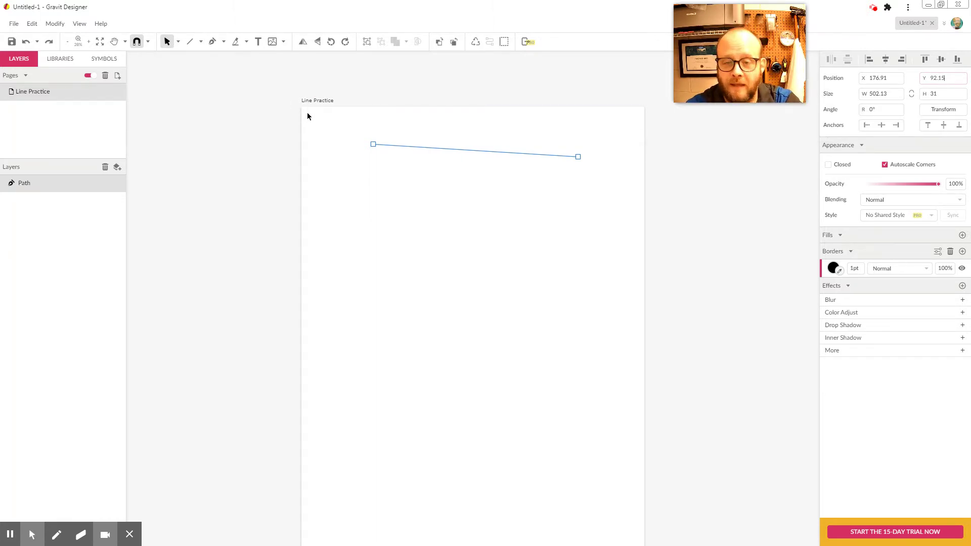
left_click(496, 166)
left_click(506, 152)
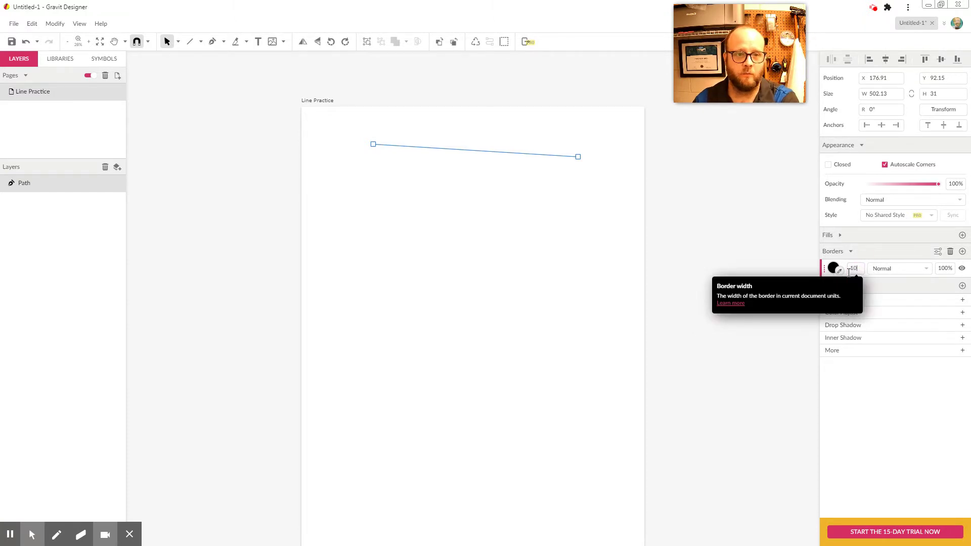
key("Return")
left_click(582, 191)
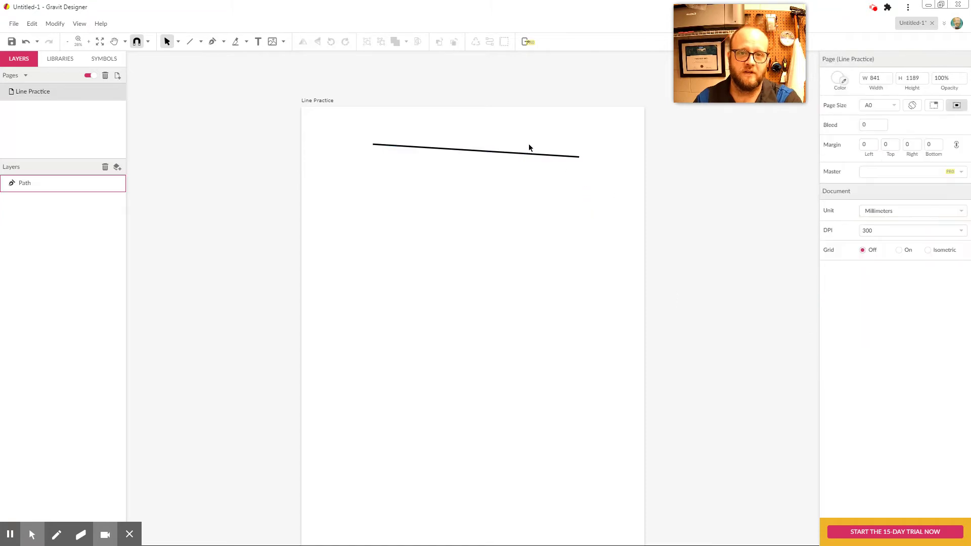
left_click_drag(519, 130, 511, 148)
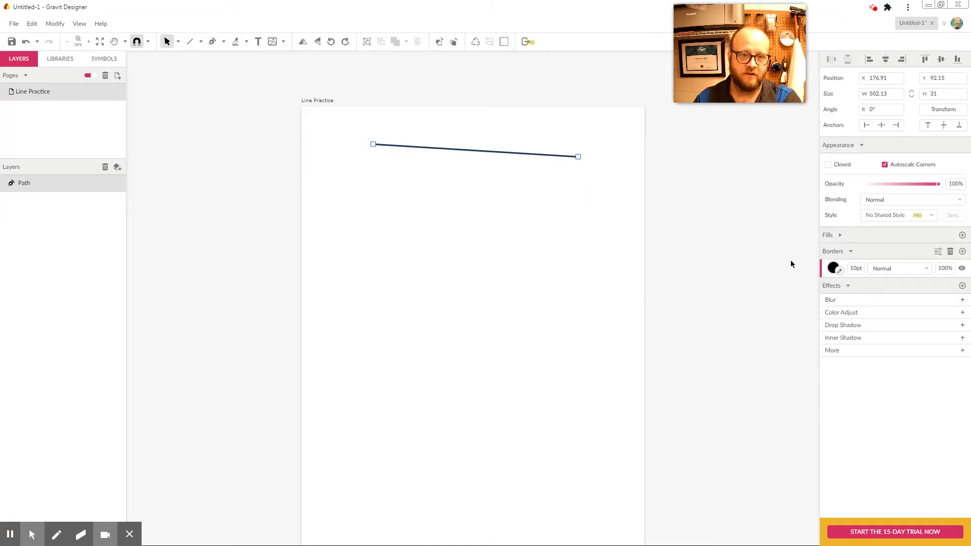
left_click(832, 268)
left_click(955, 298)
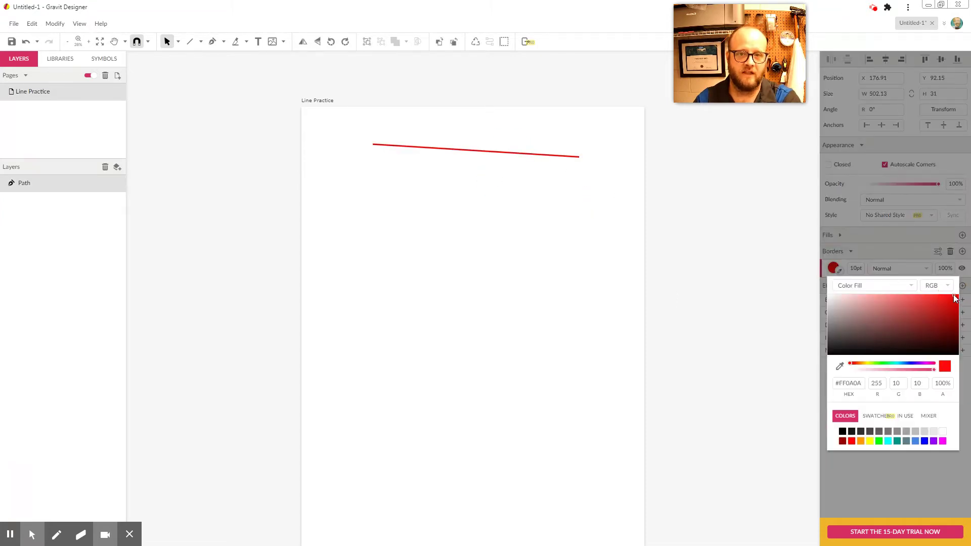
left_click(516, 173)
left_click_drag(582, 126, 458, 201)
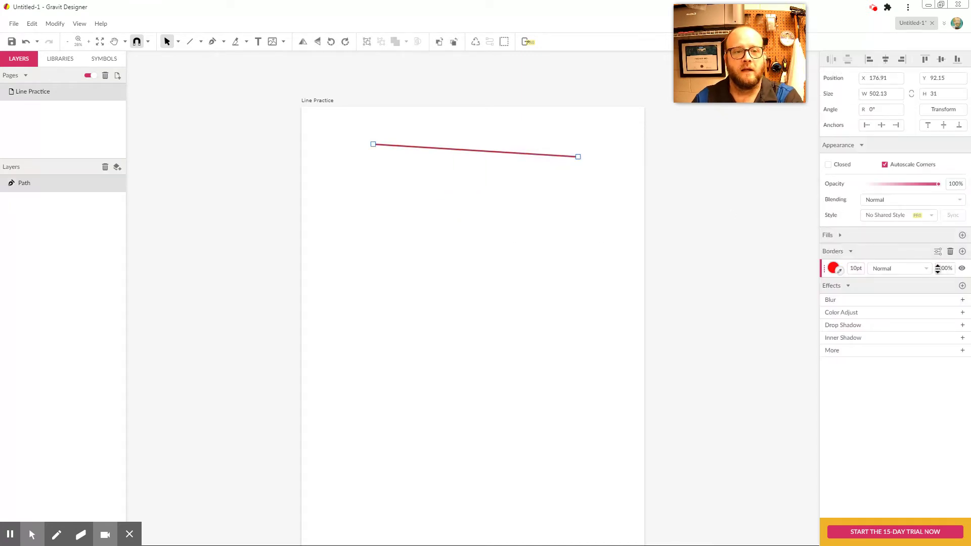
left_click(937, 251)
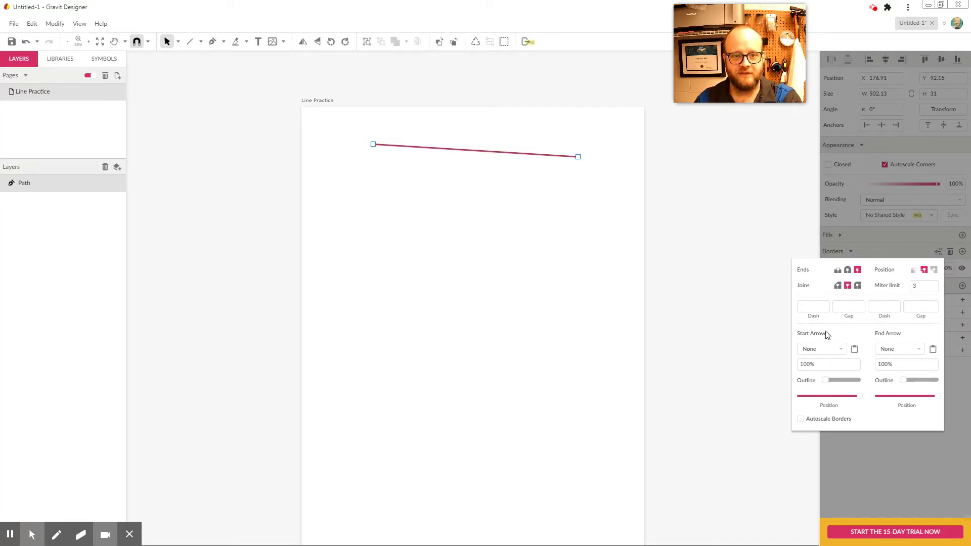
left_click(700, 204)
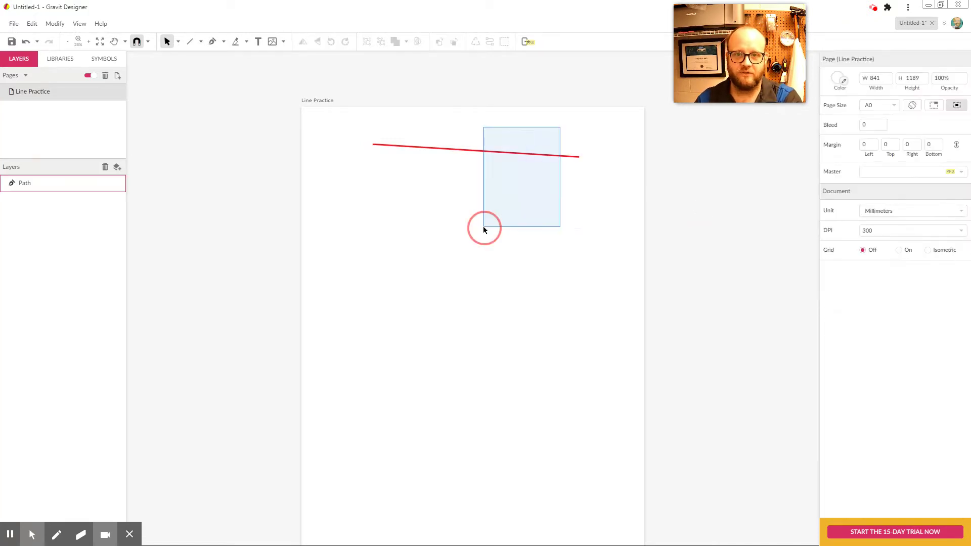
left_click(531, 153)
left_click(856, 268)
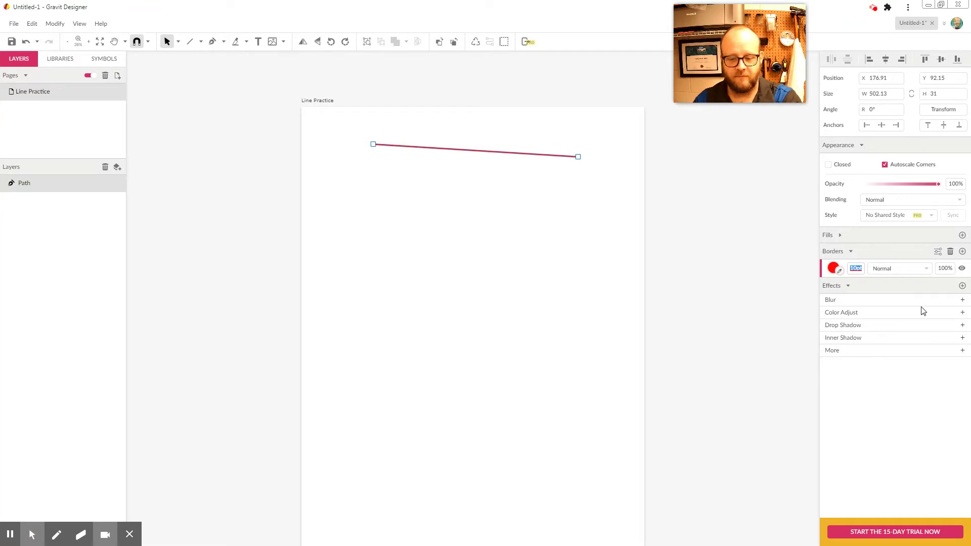
type("50")
key("Return")
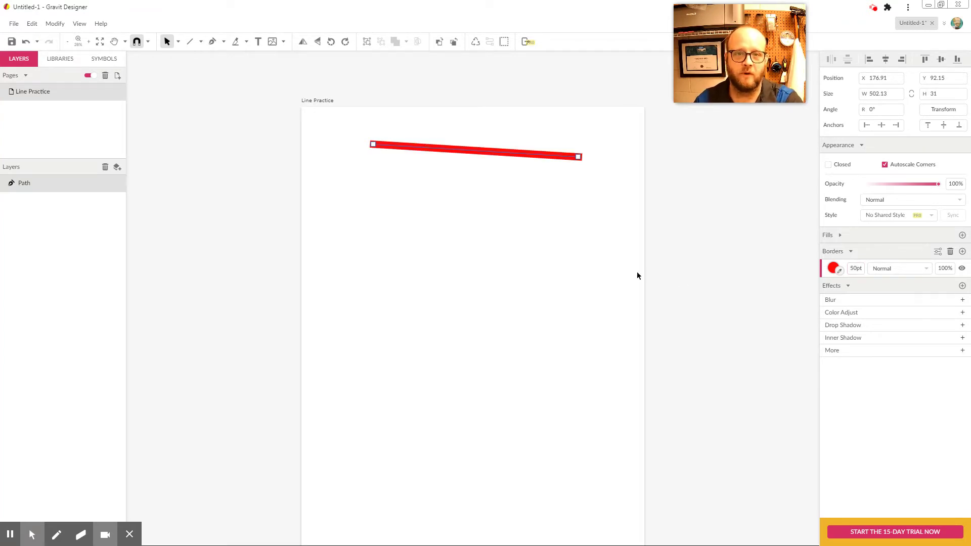
left_click(602, 245)
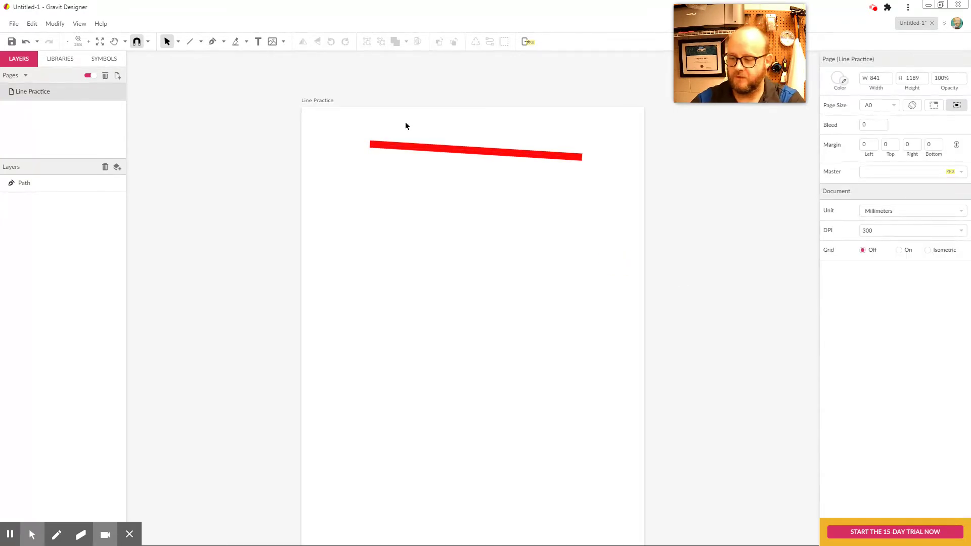
key("z")
key("v")
key("z")
left_click_drag(335, 112, 622, 218)
key("v")
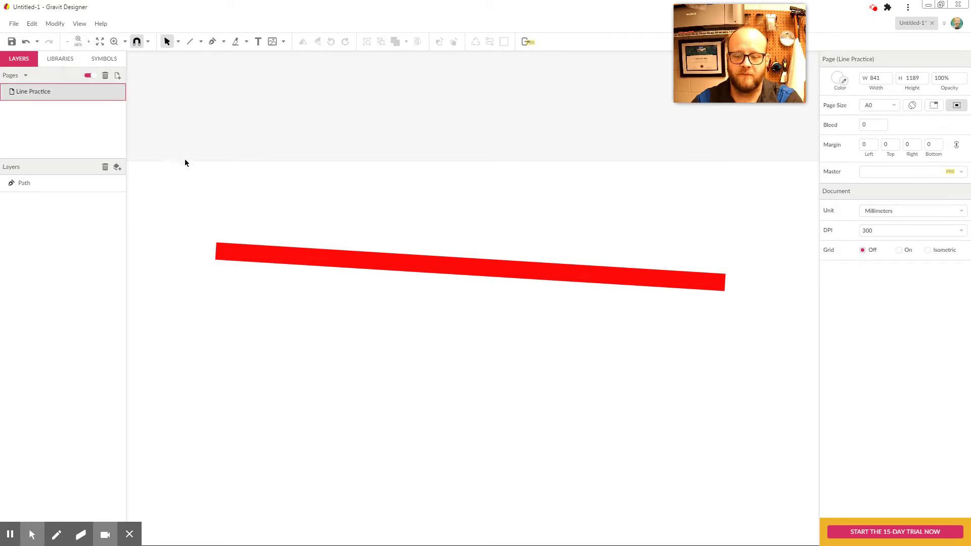
key("ctrl+1")
key("ctrl+0")
key("ctrl+minus")
key("ctrl+plus")
key("ctrl+plus")
scroll(476, 196, "up", 5)
scroll(478, 193, "down", 5)
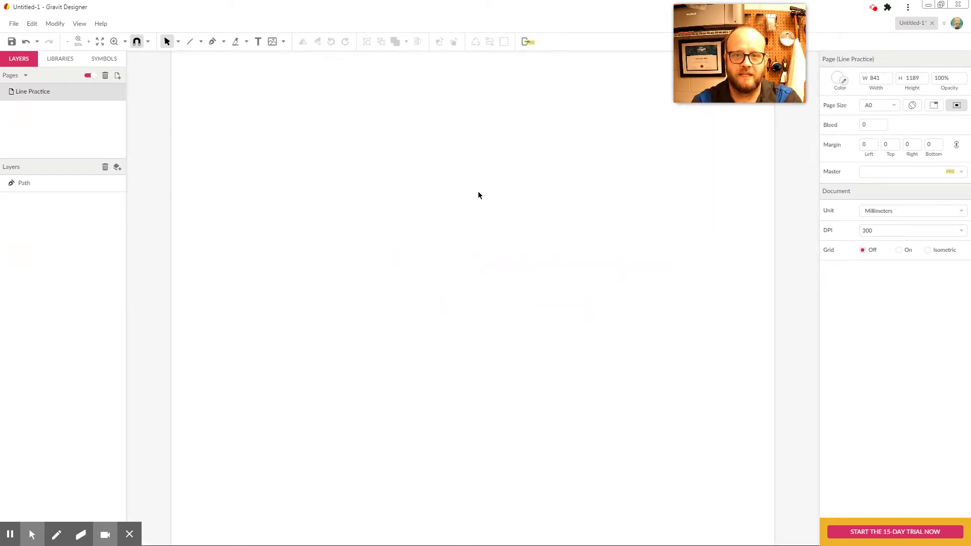
scroll(479, 195, "up", 4)
scroll(479, 198, "up", 1)
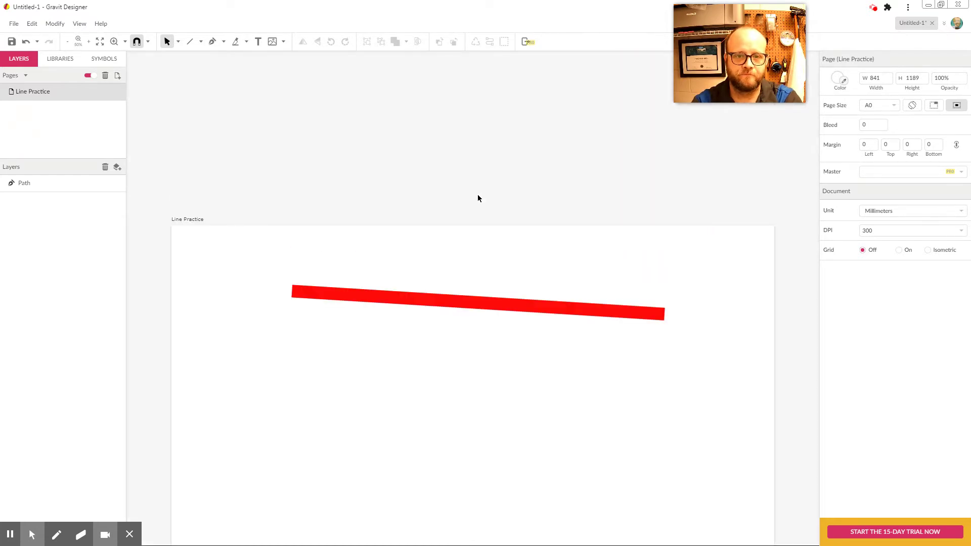
- Drag the red line's right endpoint down and right to X 711.91, Y 145.34
left_click(461, 289)
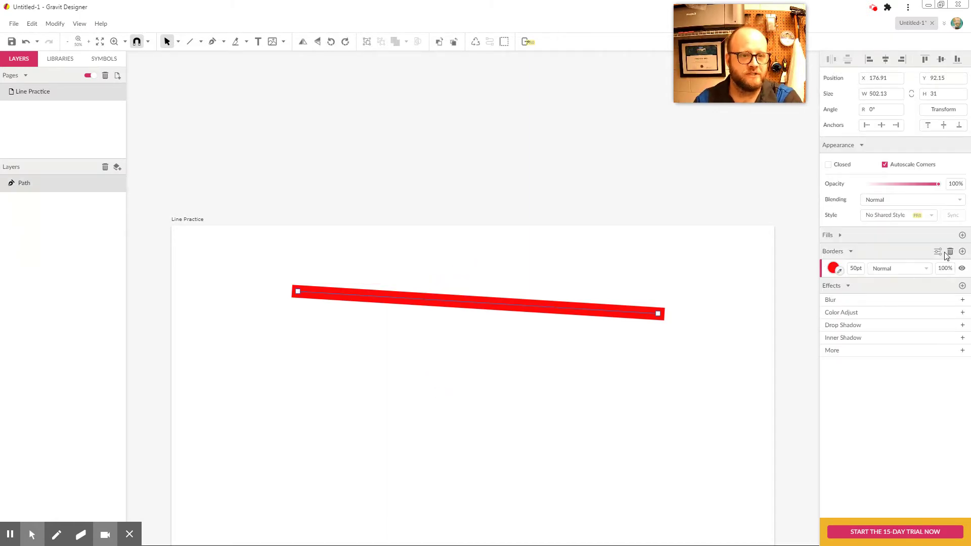
left_click(935, 251)
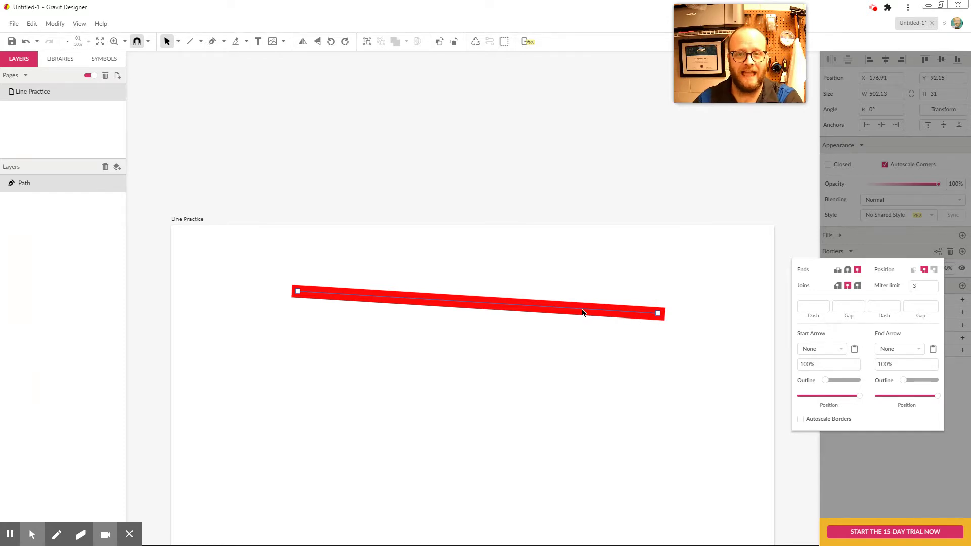
left_click(658, 314)
left_click_drag(657, 323, 682, 330)
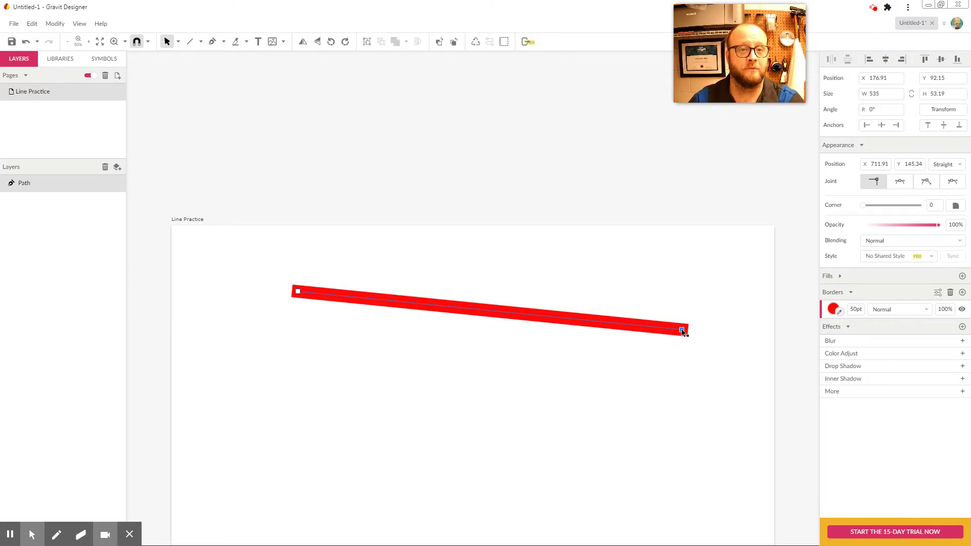
- Try round and butt ends and round joins, settling on square ends with miter joins
left_click(938, 293)
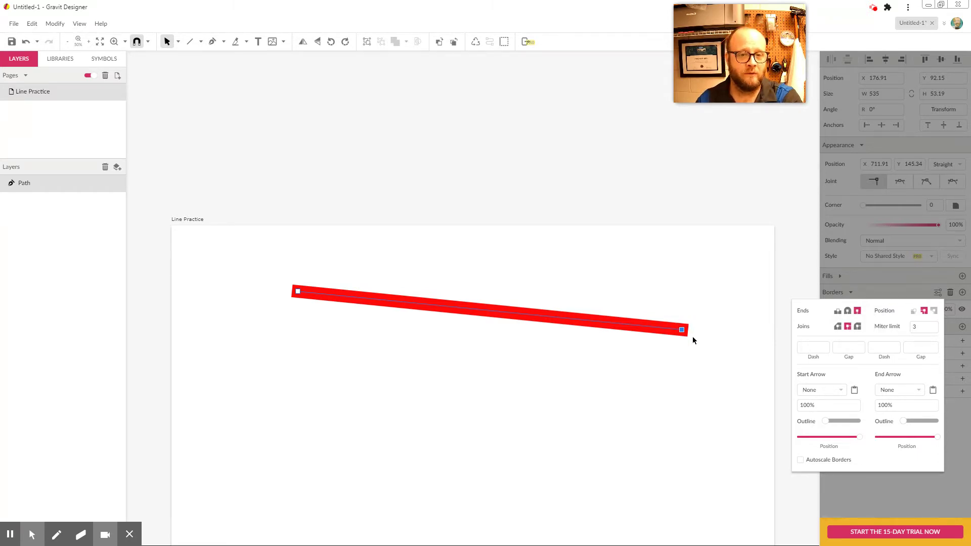
left_click(847, 311)
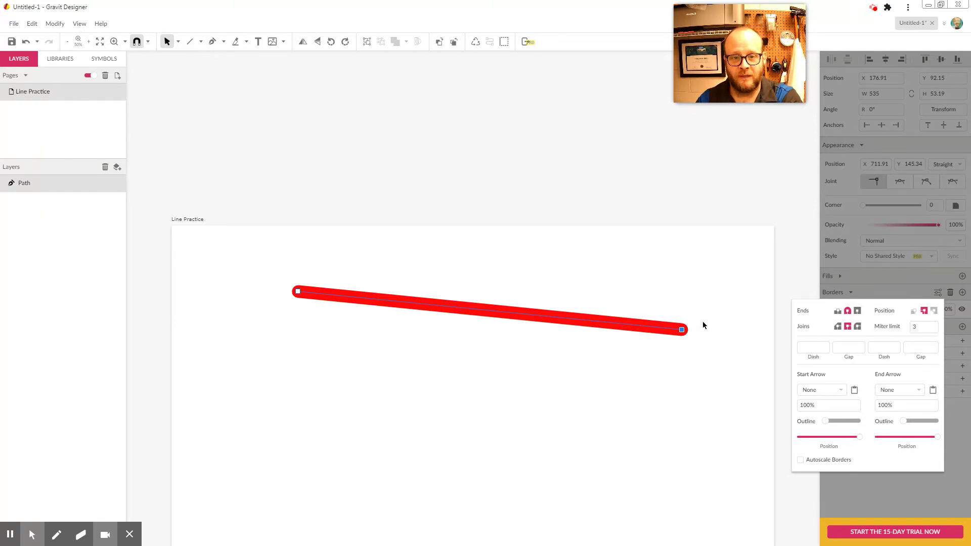
left_click(838, 313)
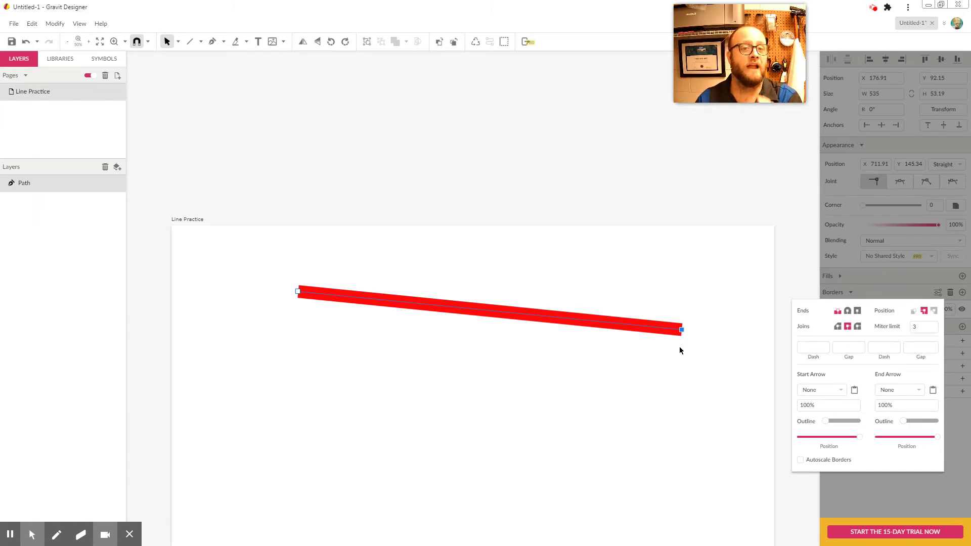
left_click(847, 311)
left_click(858, 311)
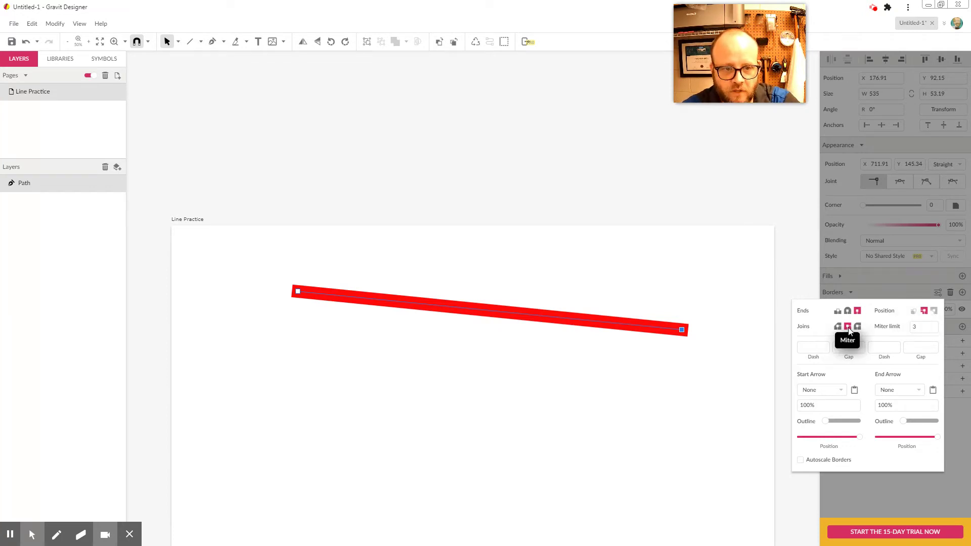
left_click(857, 327)
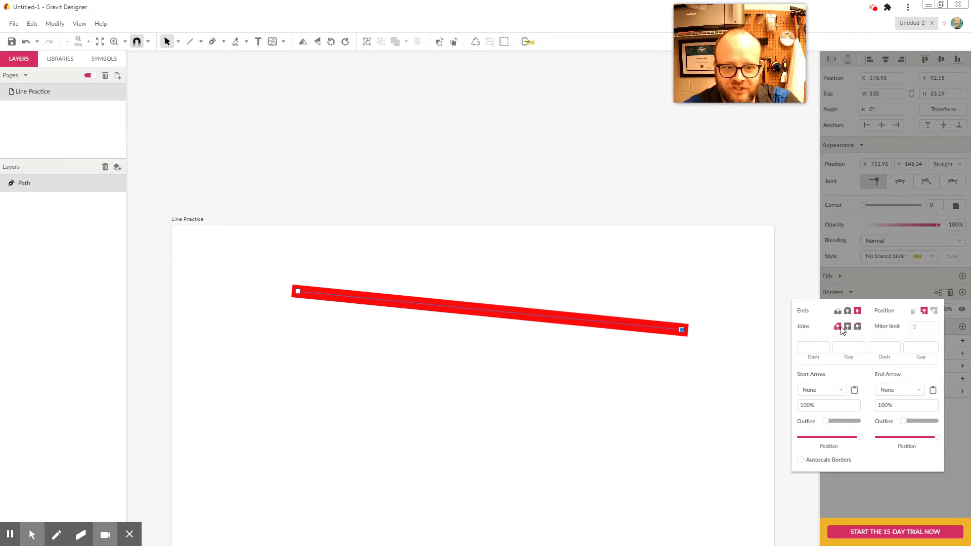
left_click(847, 327)
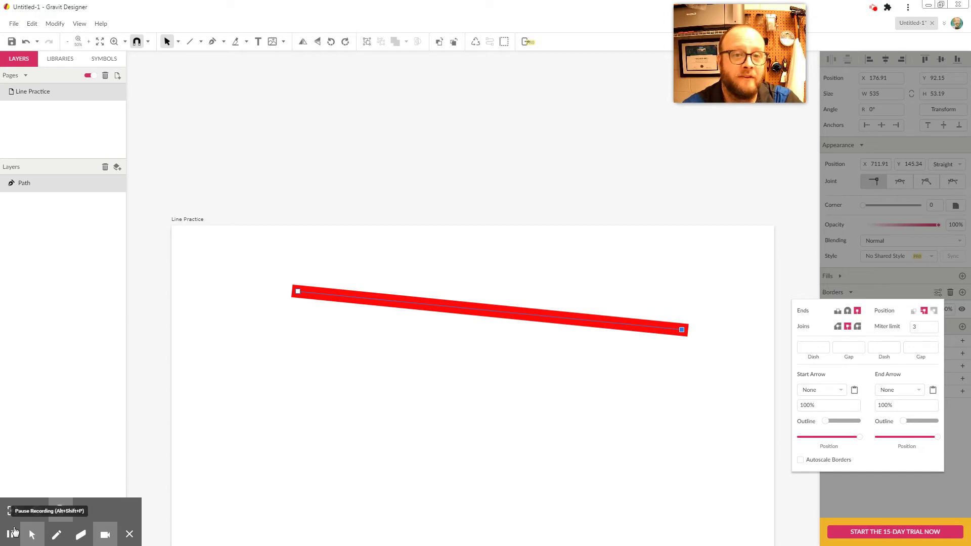
key("Escape")
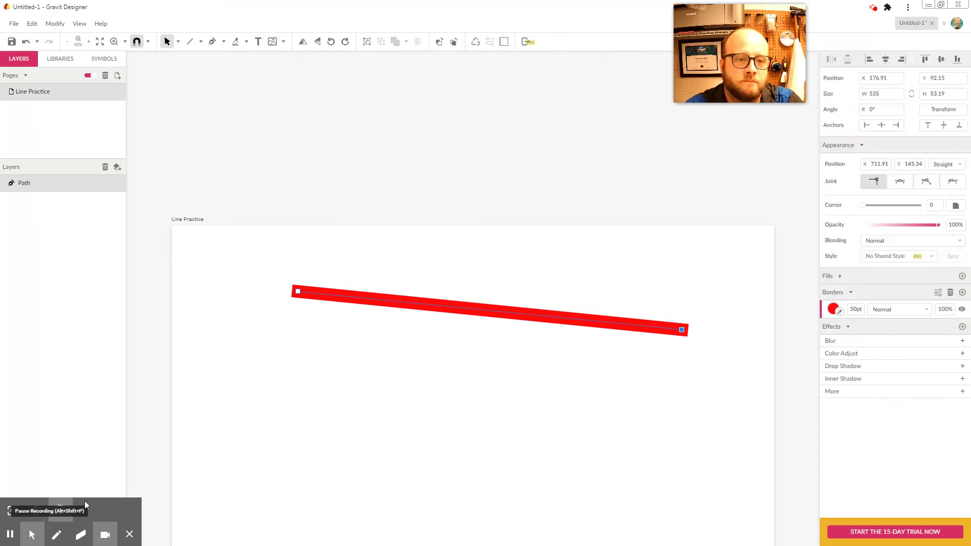
left_click(937, 292)
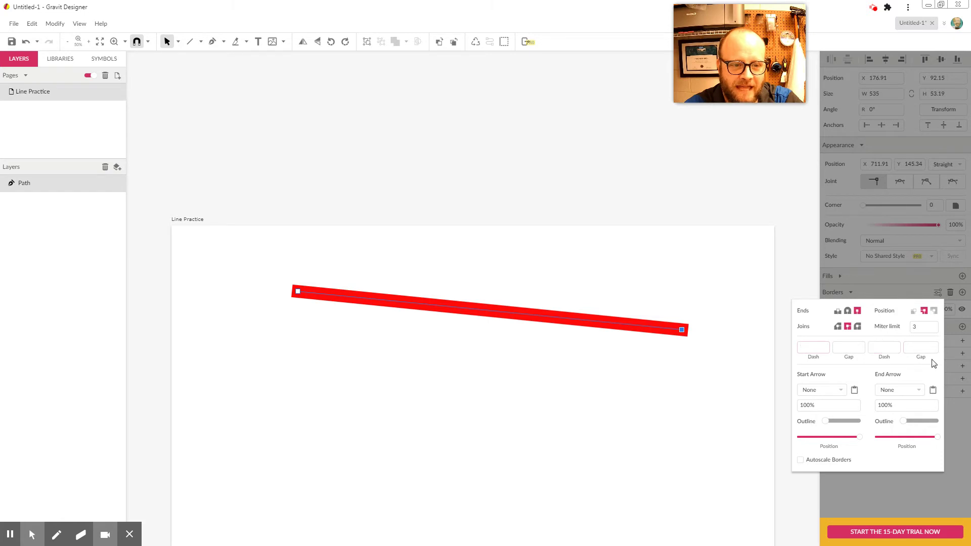
- Experiment with dash lengths of 0.5, -7.5 and 50 on the red line
left_click(810, 349)
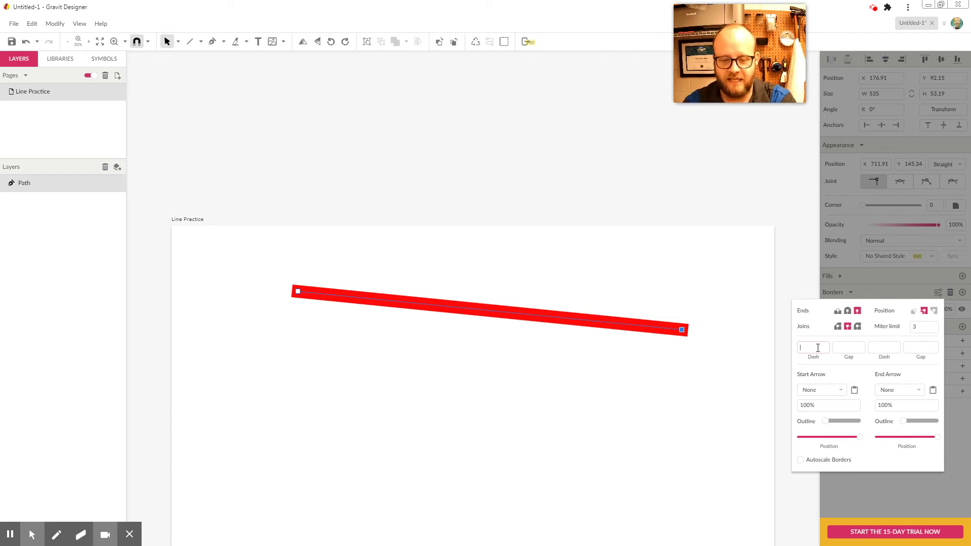
left_click(845, 348)
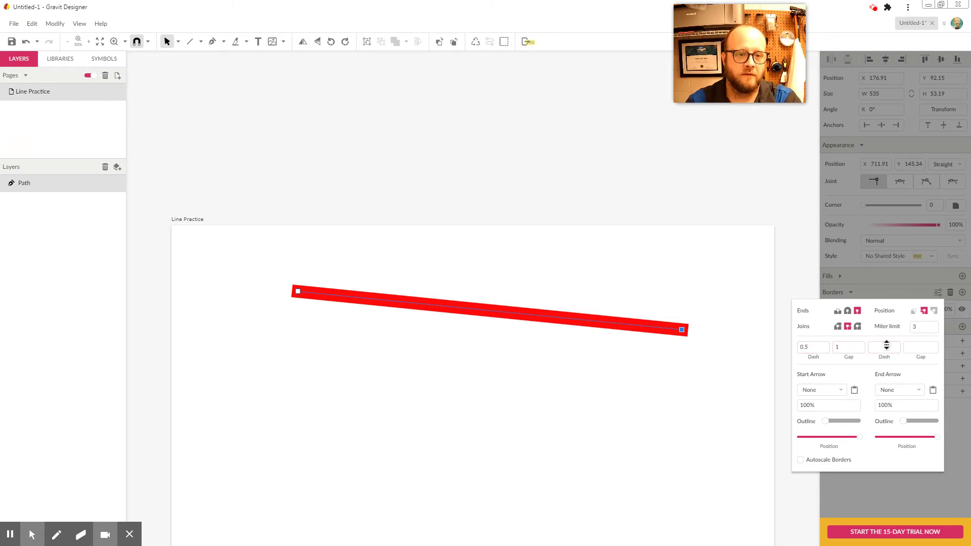
left_click(671, 291)
left_click_drag(645, 273, 540, 375)
left_click(937, 251)
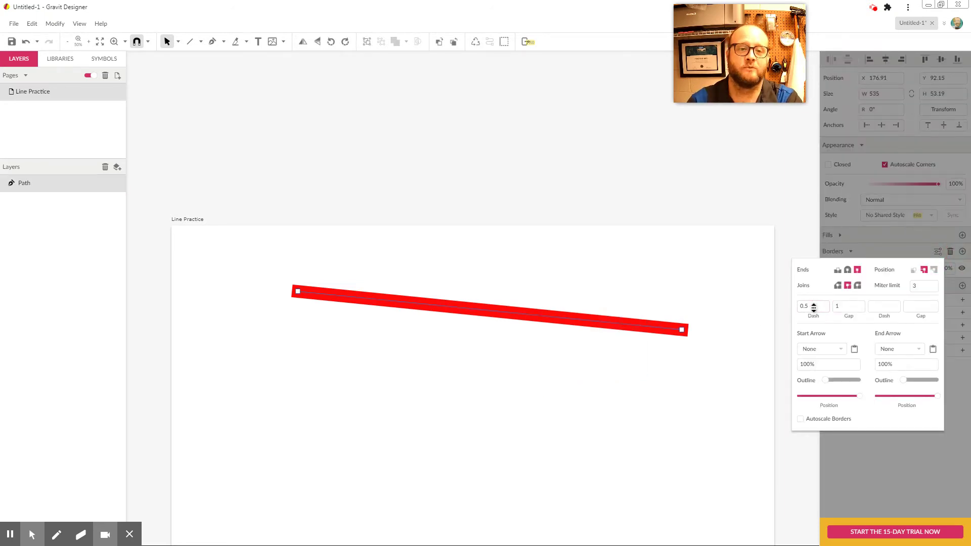
left_click_drag(813, 307, 780, 310)
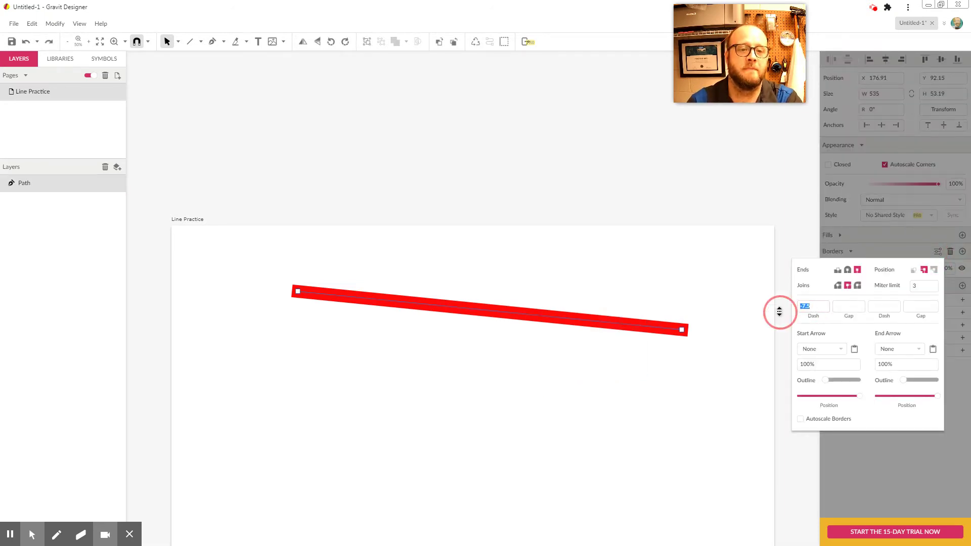
left_click(819, 304)
type("50")
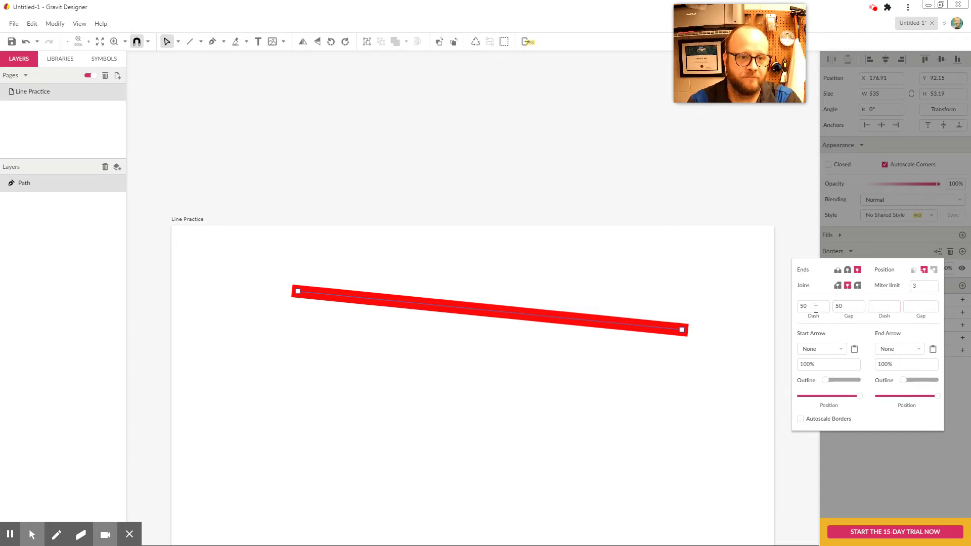
left_click(737, 332)
left_click(645, 327)
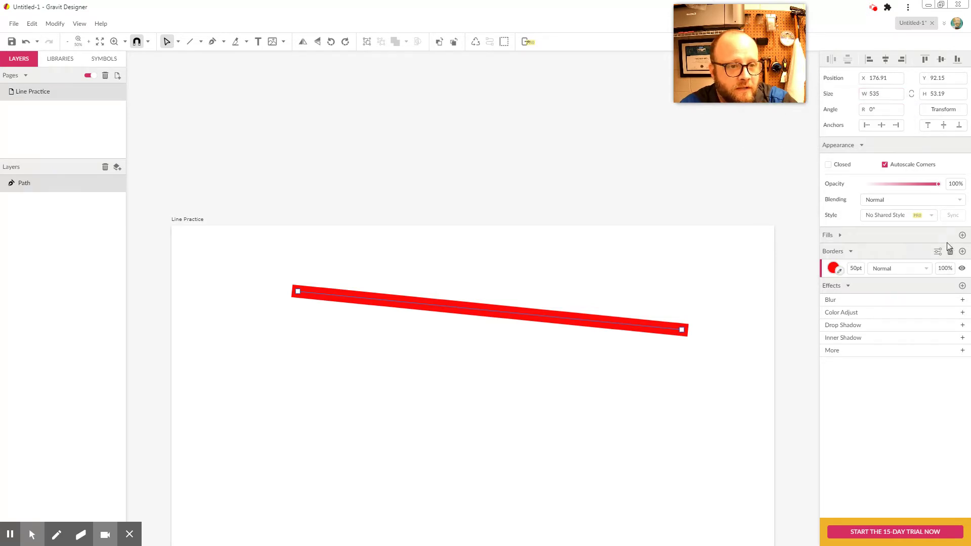
- Set the line's dash to 150 and gap to 150
left_click(938, 251)
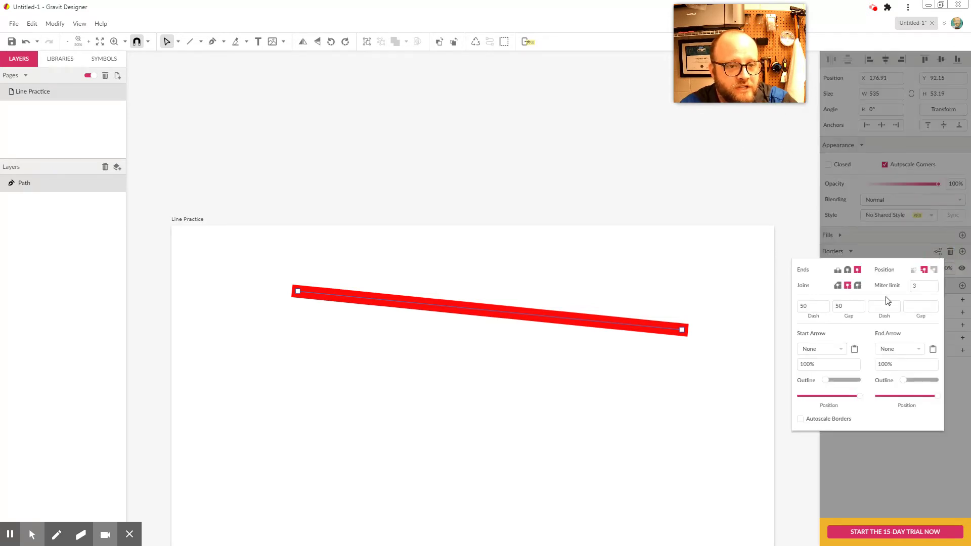
left_click(810, 306)
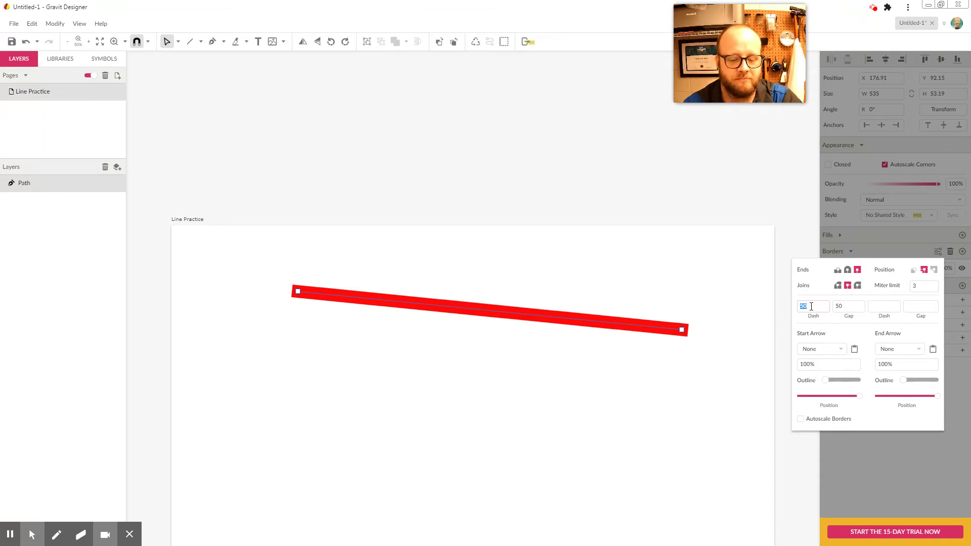
type("150")
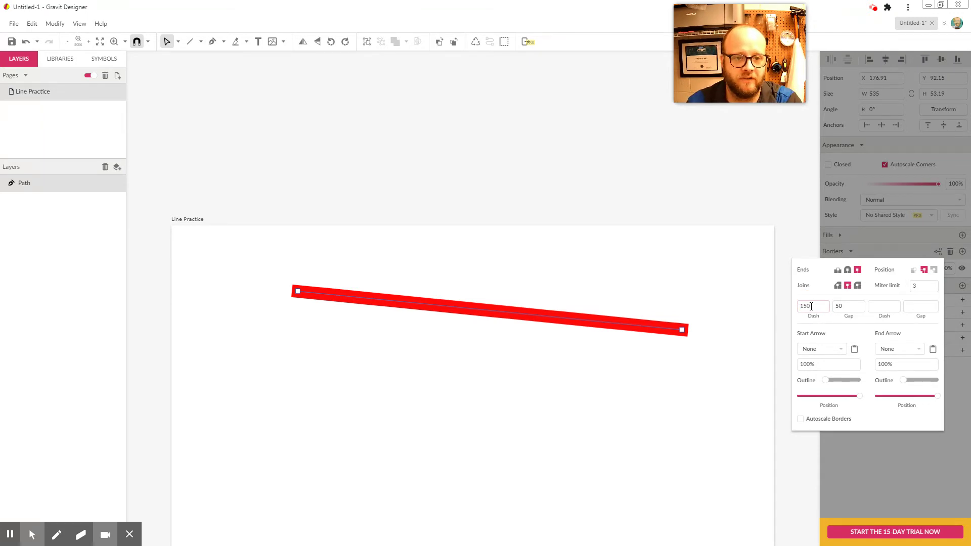
type("150")
key("Tab")
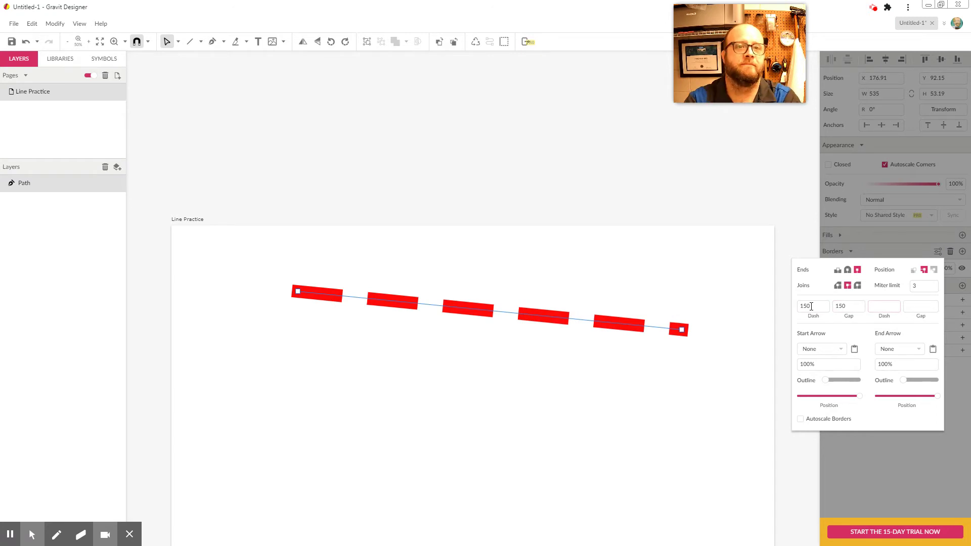
- Reselect the dashed line and delete its 150 dash and 150 gap values
left_click(636, 293)
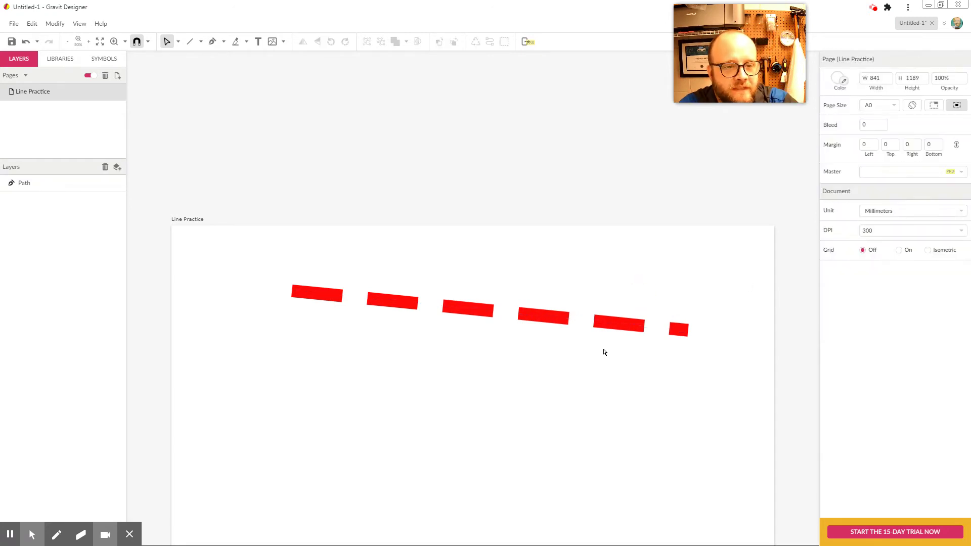
left_click_drag(611, 299, 538, 373)
left_click(610, 324)
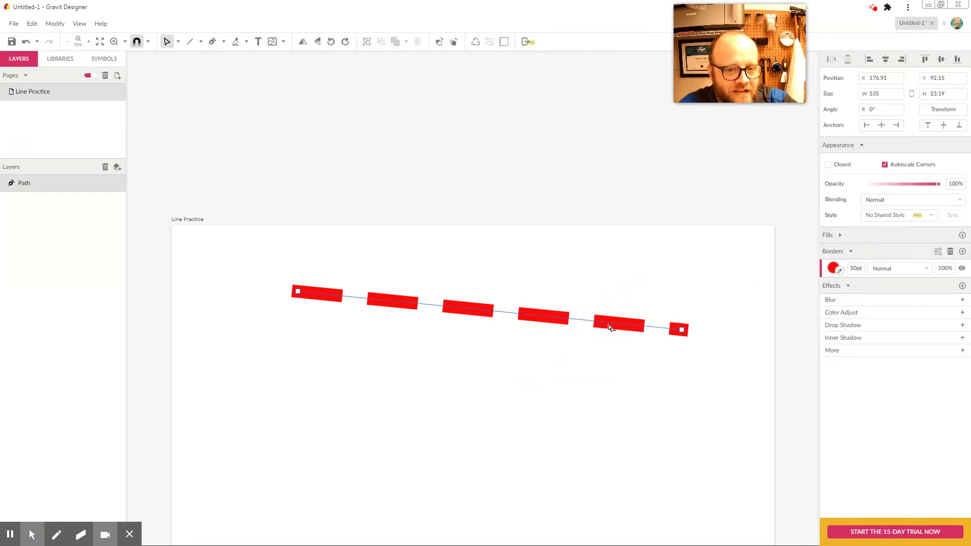
left_click(938, 251)
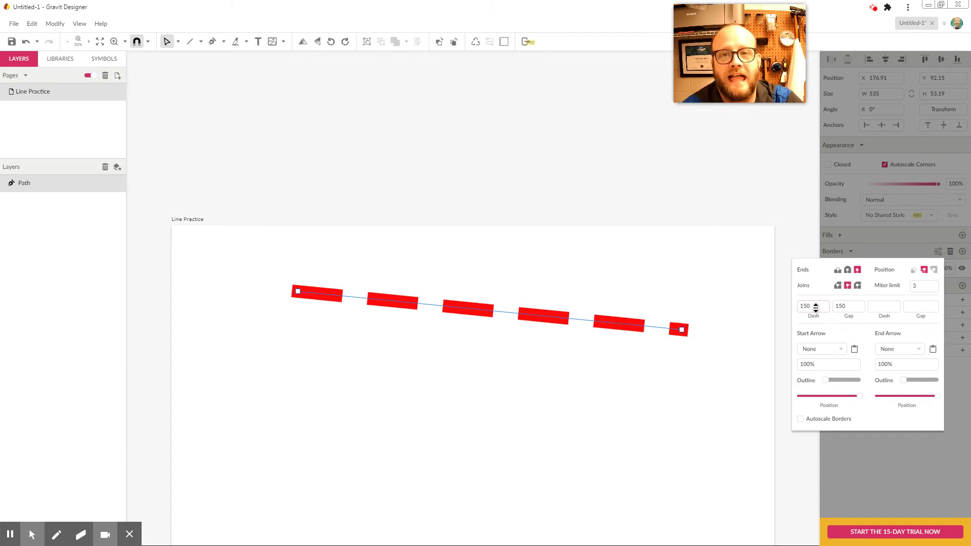
double_click(816, 307)
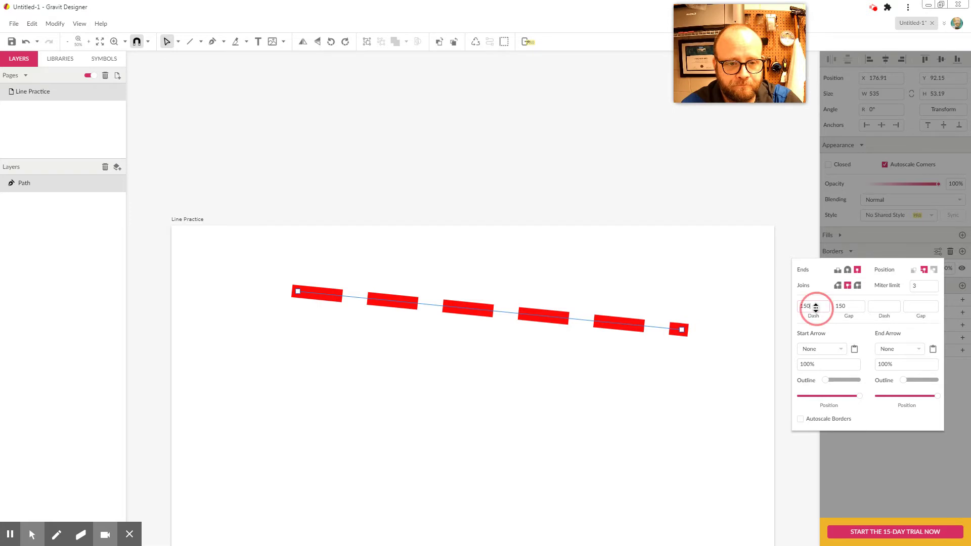
double_click(850, 308)
key("BackSpace")
left_click(806, 308)
left_click(762, 308)
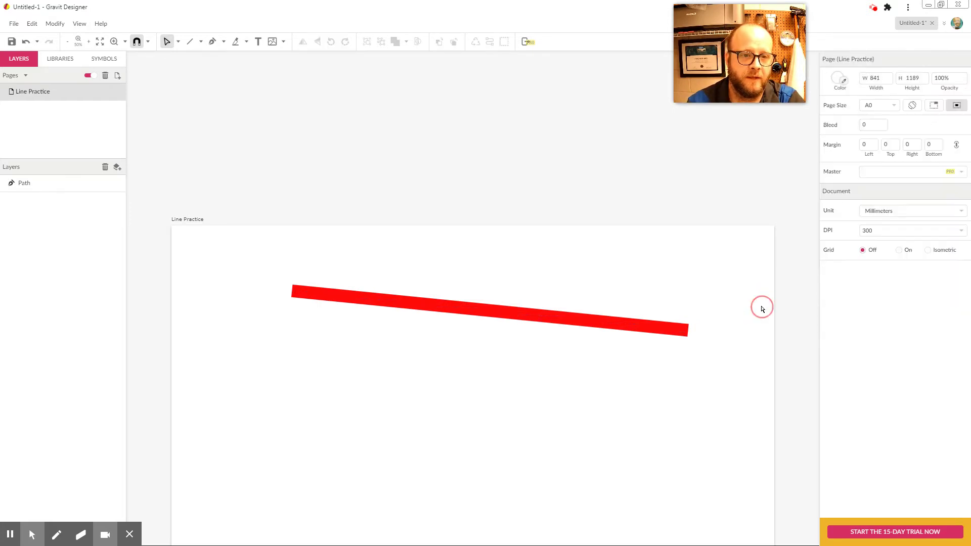
left_click(641, 286)
left_click(608, 326)
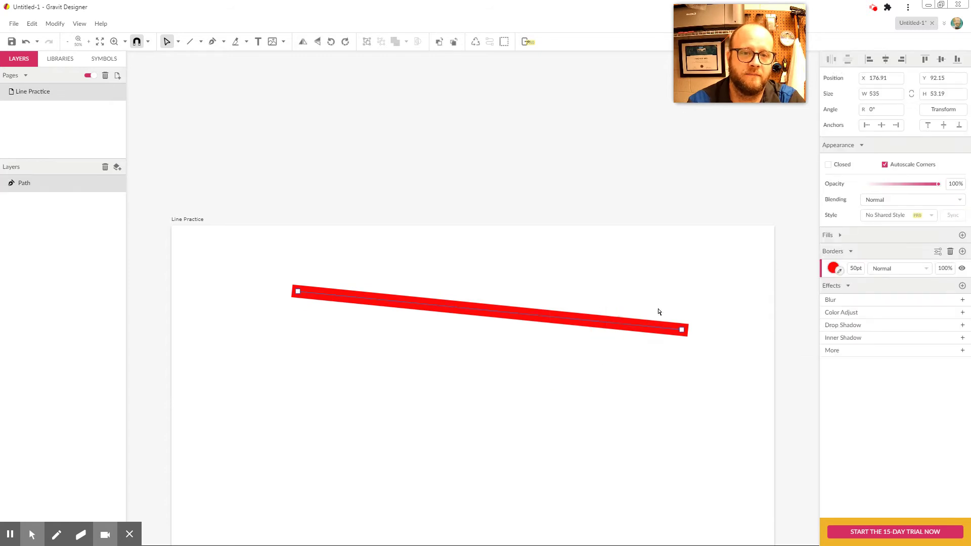
- After trying circle, diamond and bar shapes, give the line's start a Line Arrow head
left_click(937, 252)
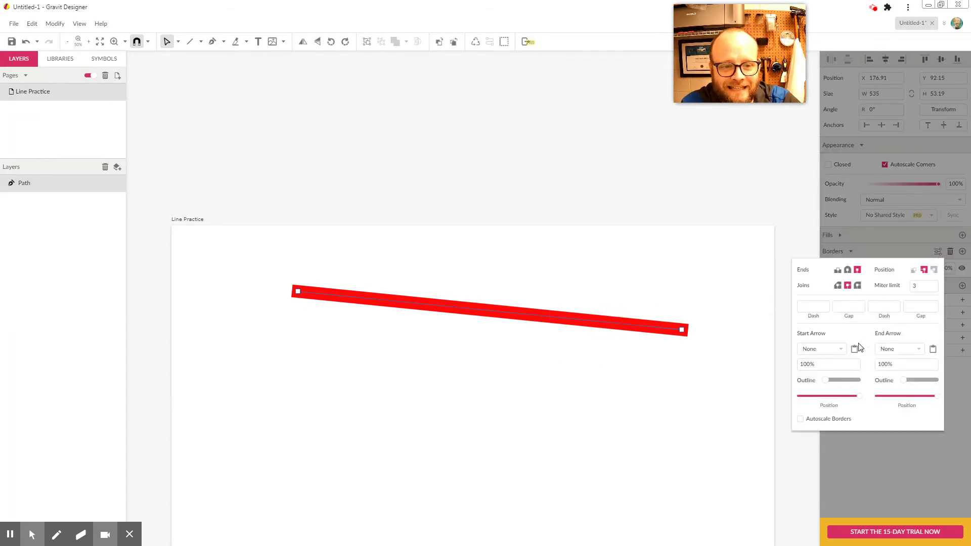
left_click(843, 352)
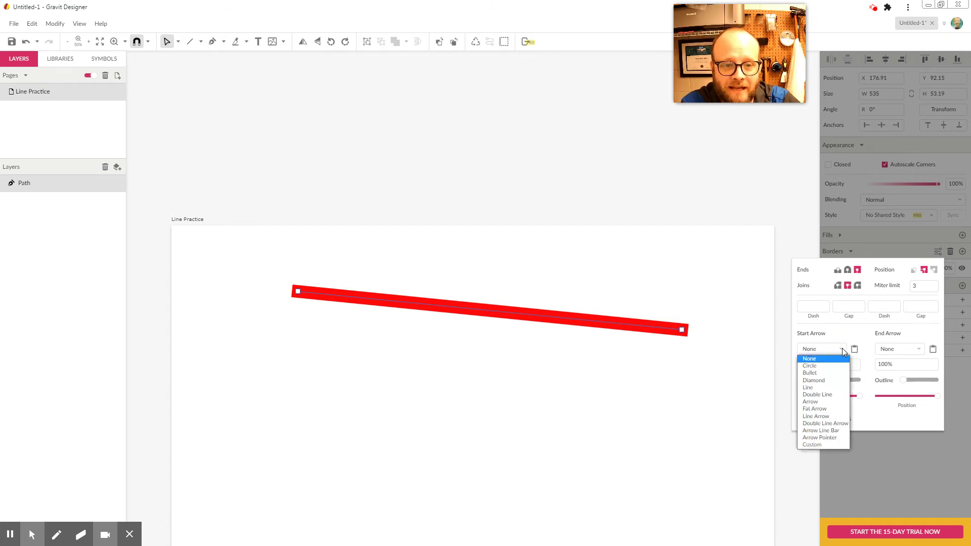
left_click(823, 366)
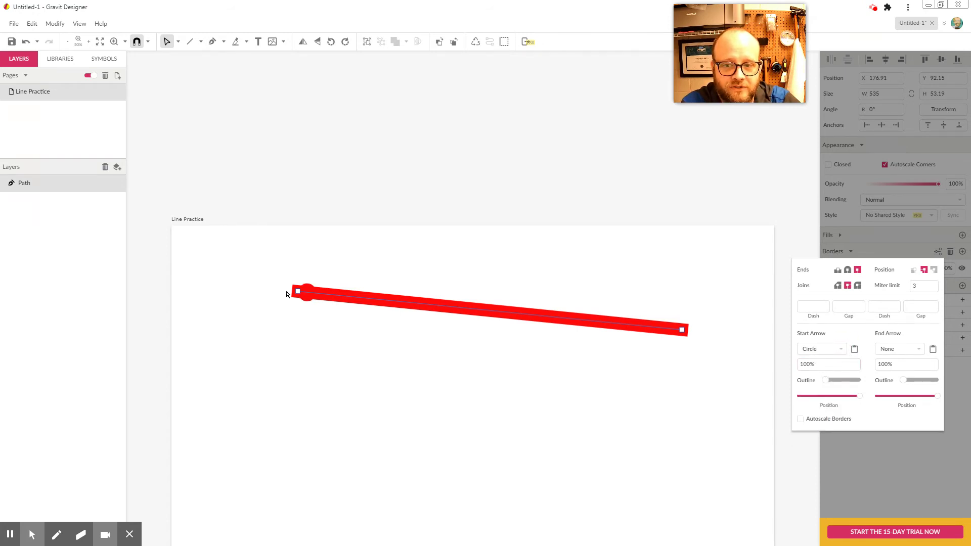
left_click(840, 350)
left_click(826, 383)
left_click(837, 349)
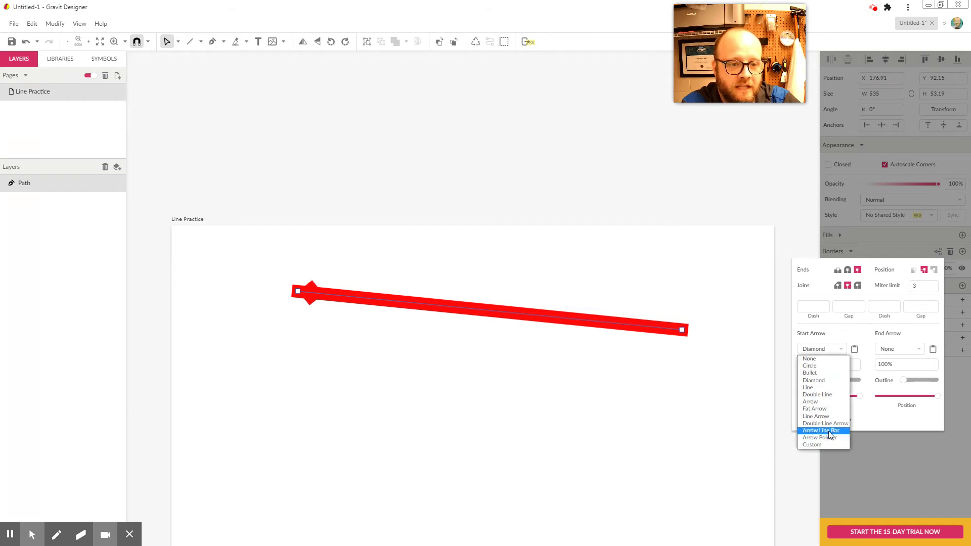
left_click(828, 431)
left_click(840, 349)
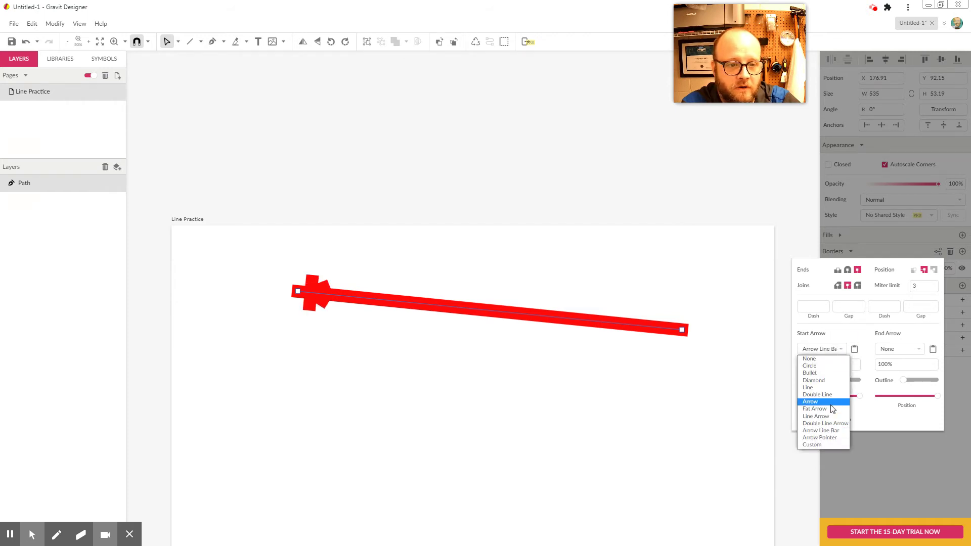
left_click(824, 416)
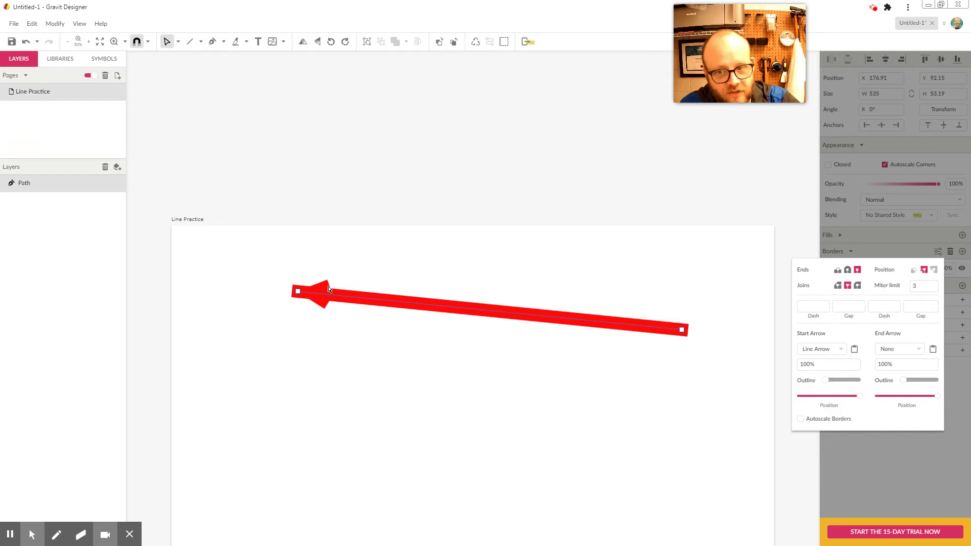
- Set butt line ends, scale the start arrow to 250% and shift it past the line start
left_click(838, 270)
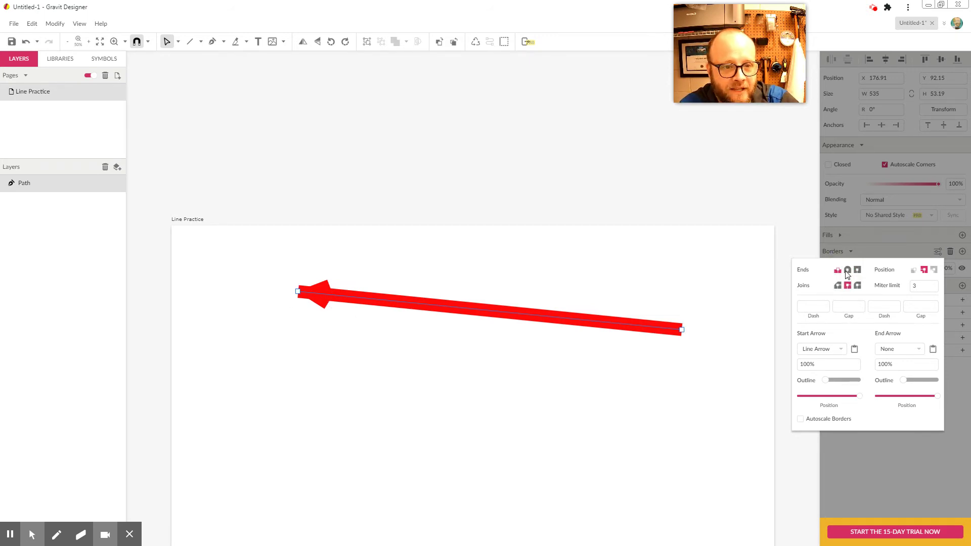
left_click(848, 271)
left_click(858, 270)
left_click(837, 271)
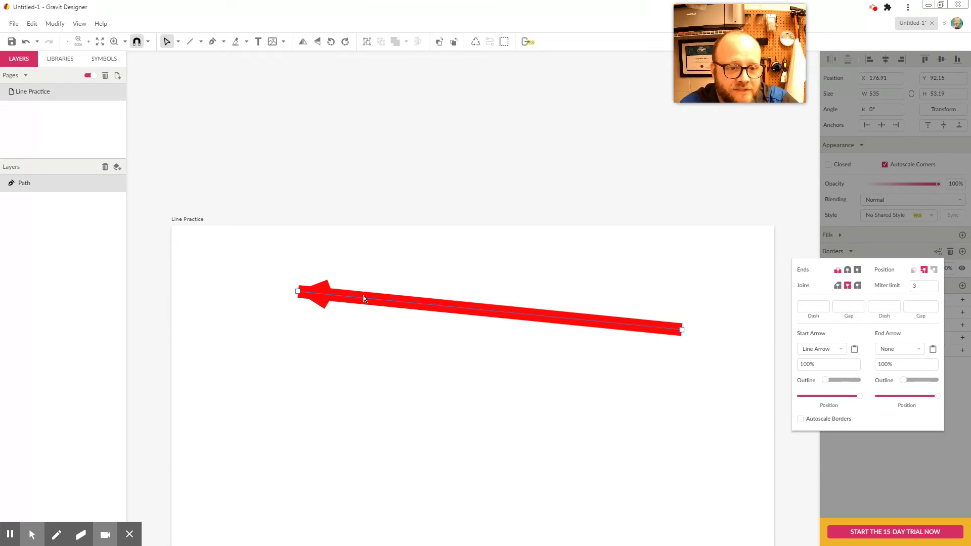
left_click(839, 365)
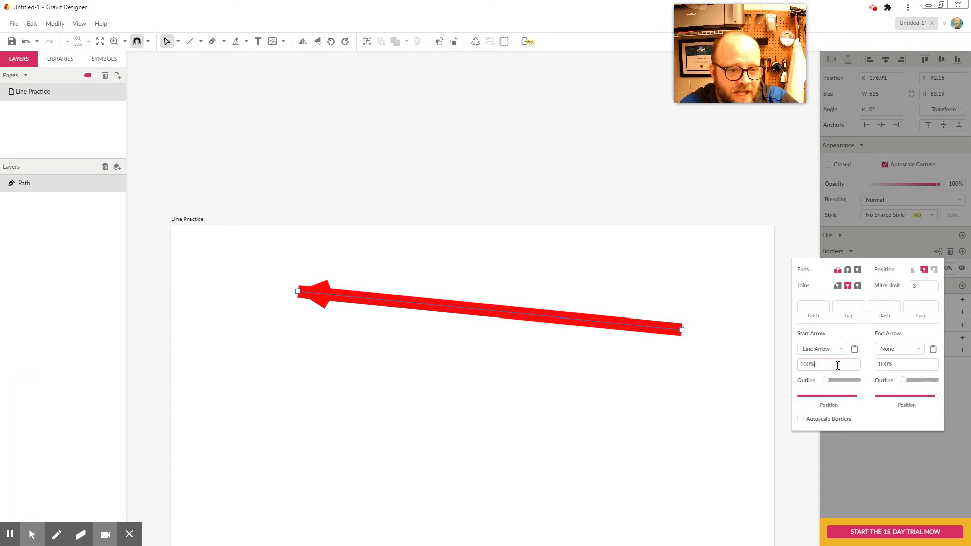
double_click(806, 365)
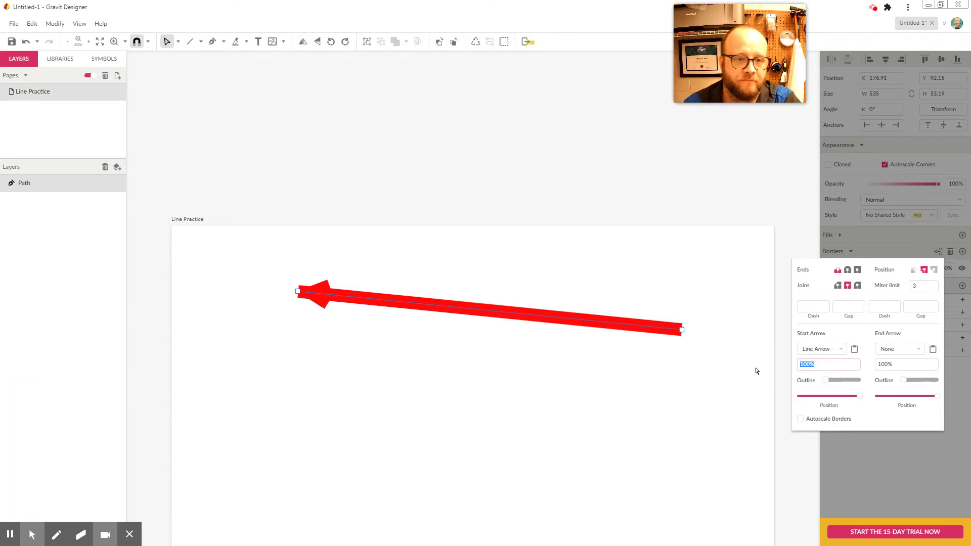
type("250")
key("Tab")
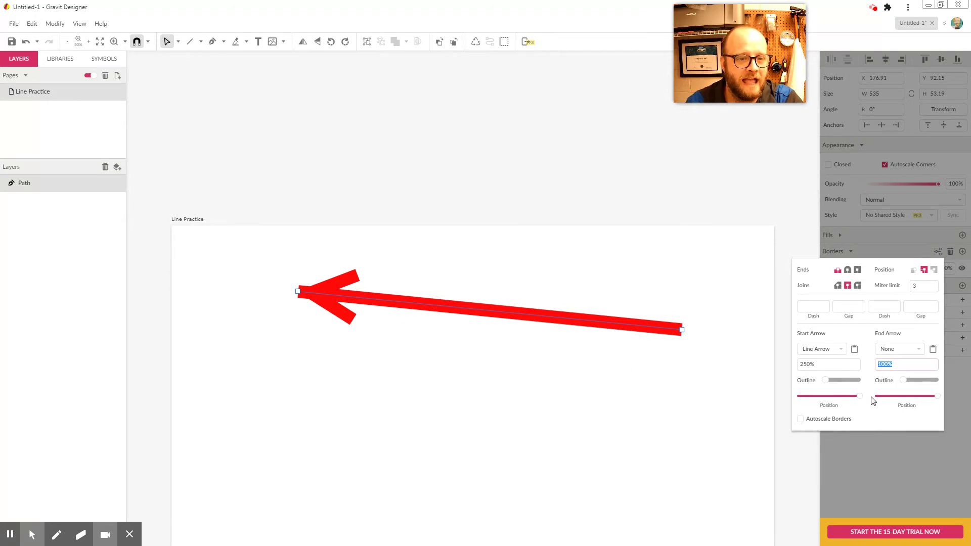
left_click_drag(859, 396, 834, 403)
double_click(686, 334)
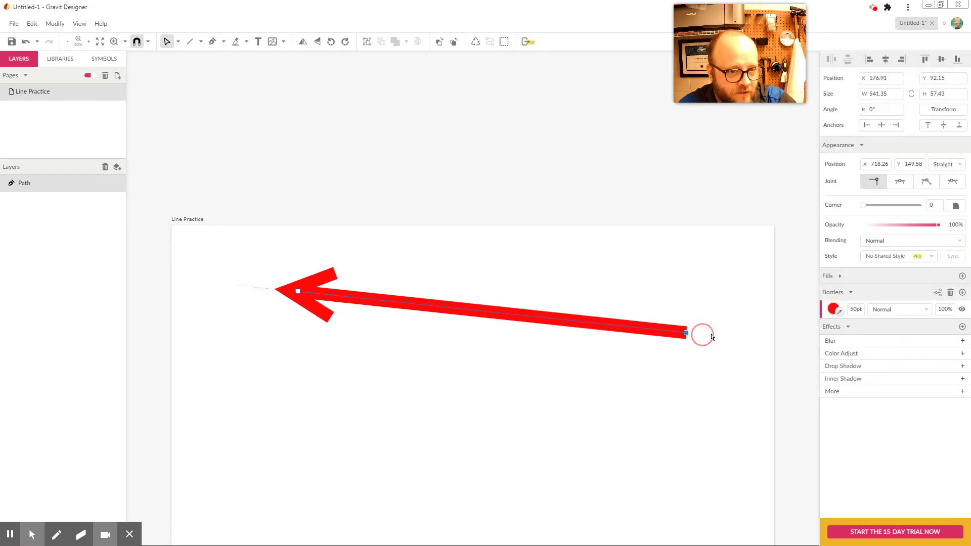
left_click_drag(631, 344, 697, 310)
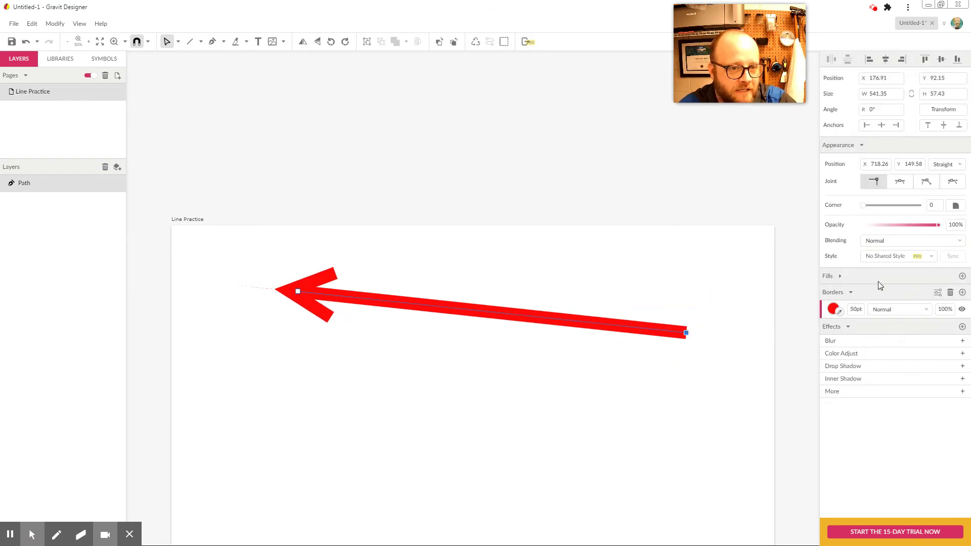
- Give the line's right end an Arrow Pointer head after trying a double-line cap
left_click(938, 293)
left_click(914, 389)
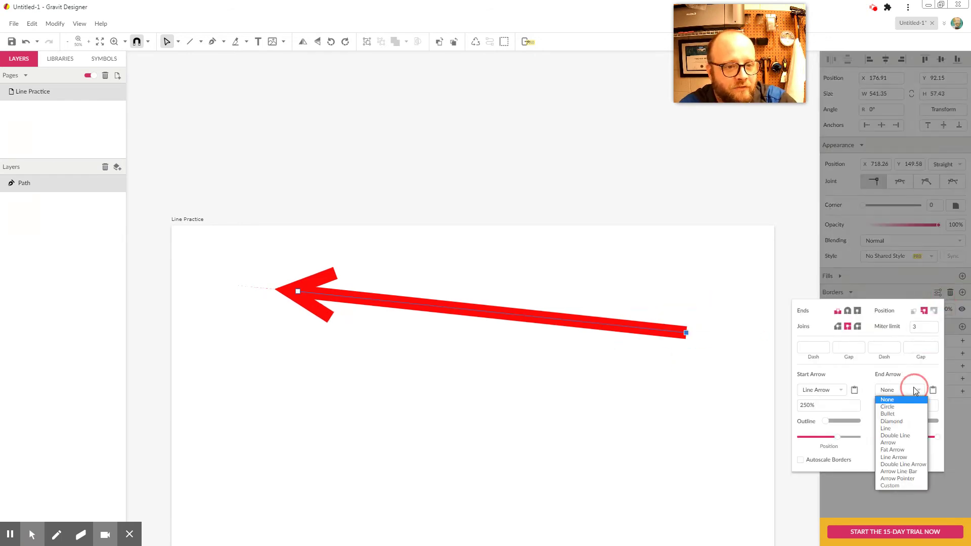
left_click(905, 436)
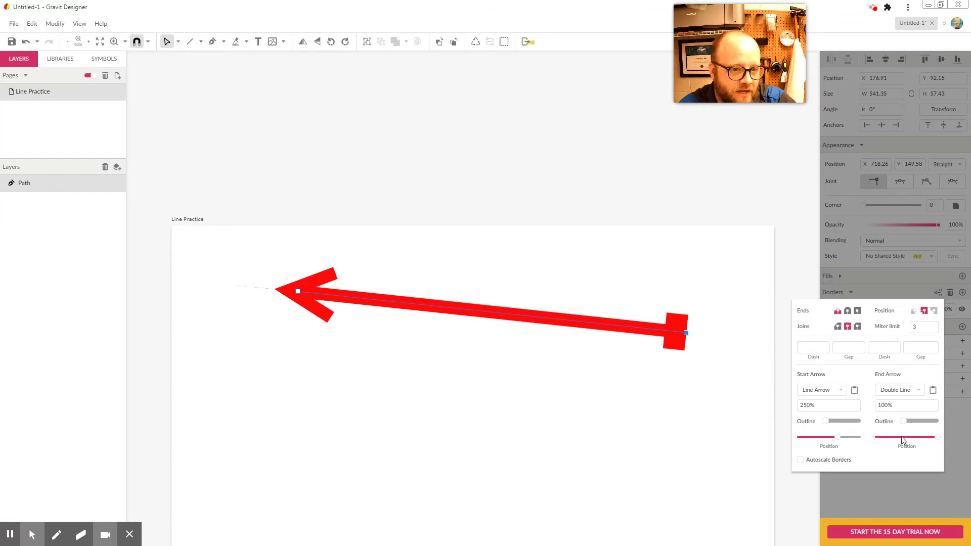
left_click_drag(936, 438, 906, 438)
left_click(918, 390)
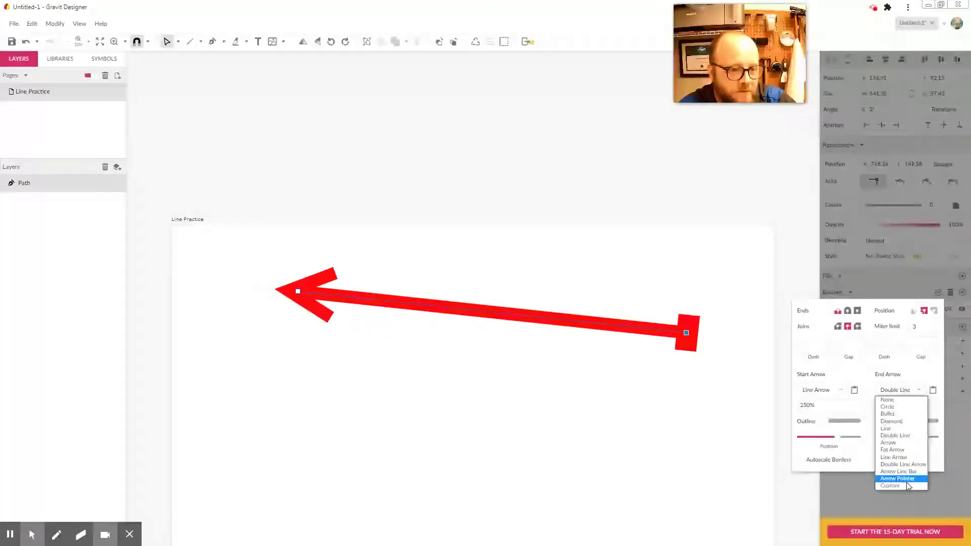
left_click(905, 480)
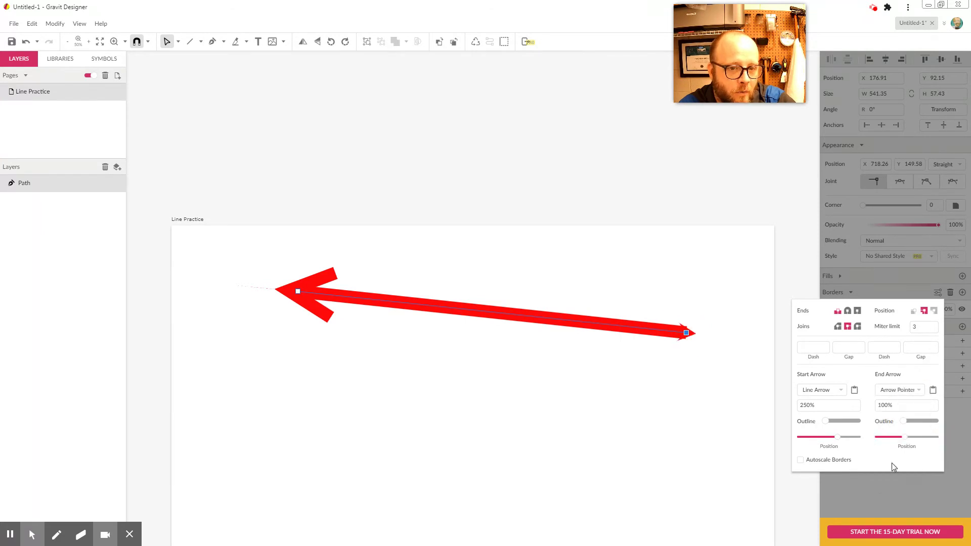
left_click(904, 439)
mouse_move(904, 441)
left_mouse_down()
mouse_move(915, 436)
mouse_move(892, 437)
left_mouse_up()
- Enlarge the end arrowhead to 500%
left_click(900, 404)
double_click(900, 405)
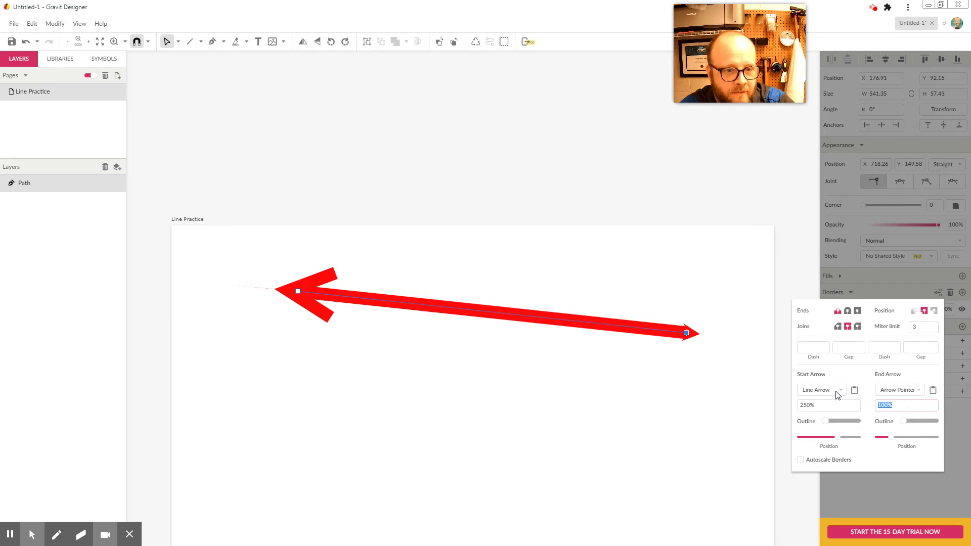
type("500")
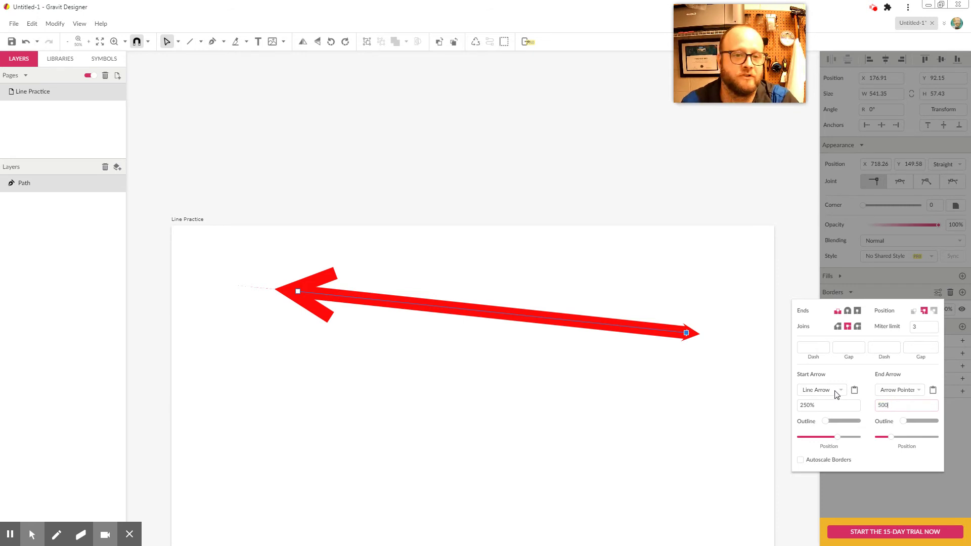
key("Return")
left_click_drag(890, 437, 906, 440)
- Drag the right endpoint level with the left end and enable Autoscale Borders
left_click(384, 413)
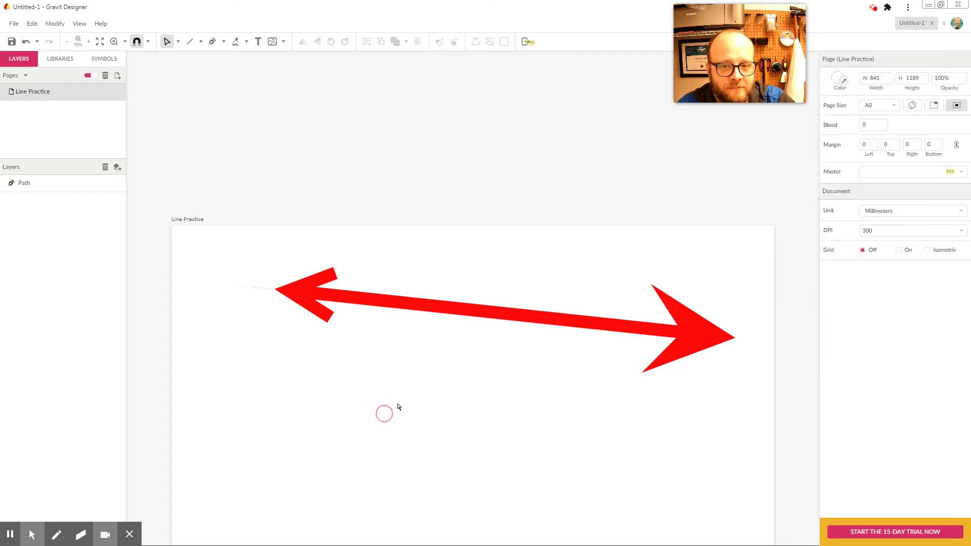
left_click(555, 328)
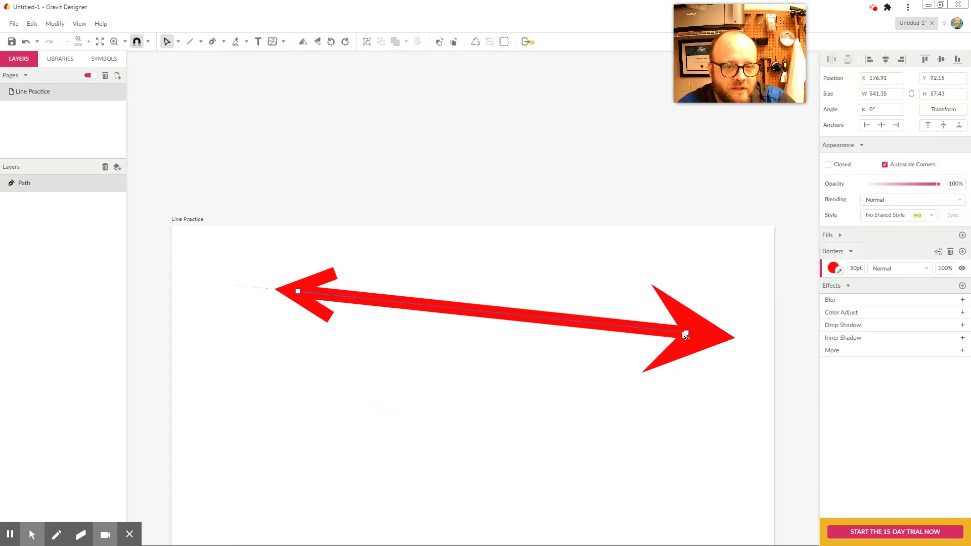
left_click_drag(685, 335, 523, 392)
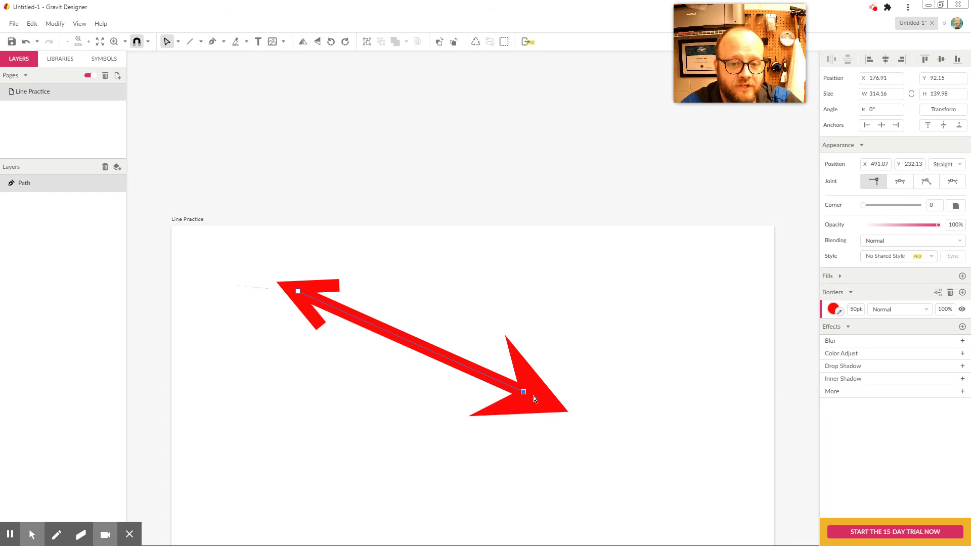
left_click_drag(525, 394, 670, 292)
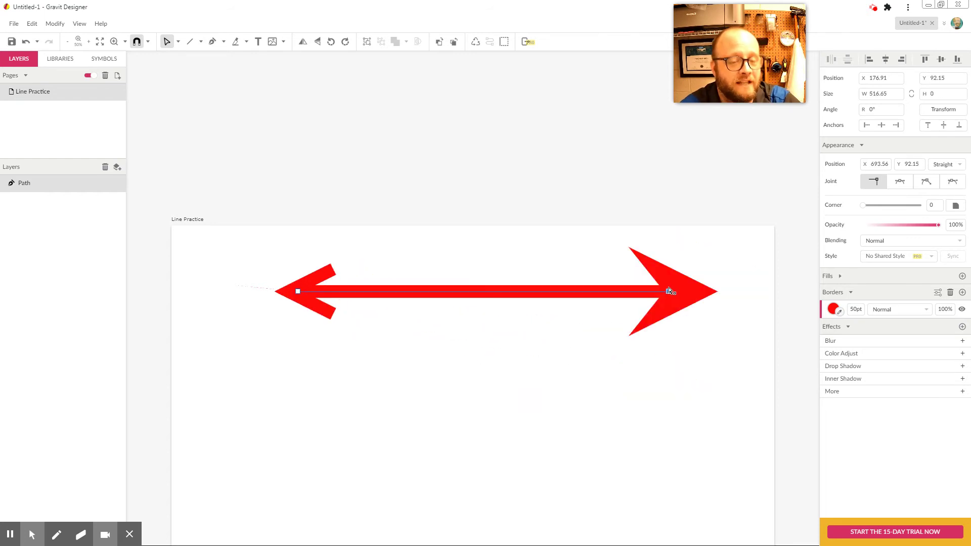
left_click(937, 292)
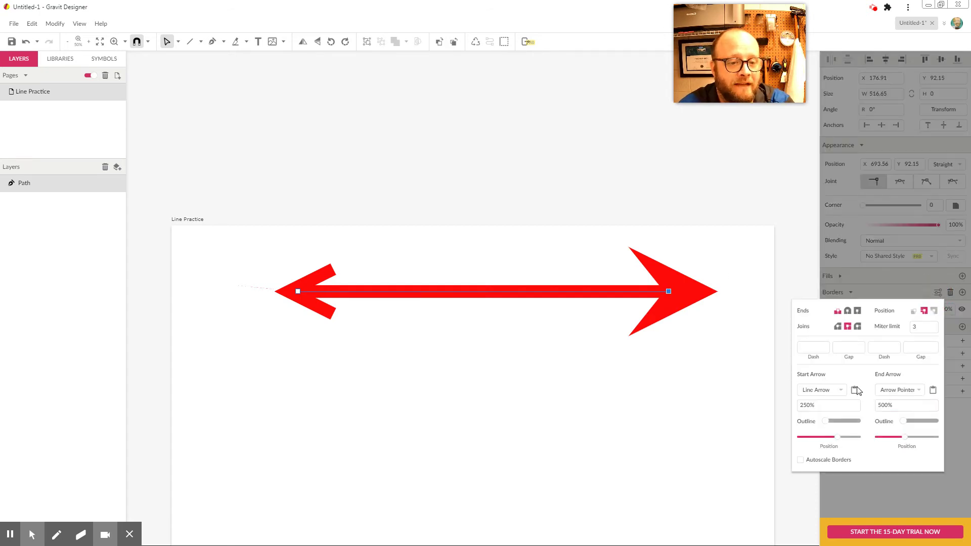
left_click(828, 461)
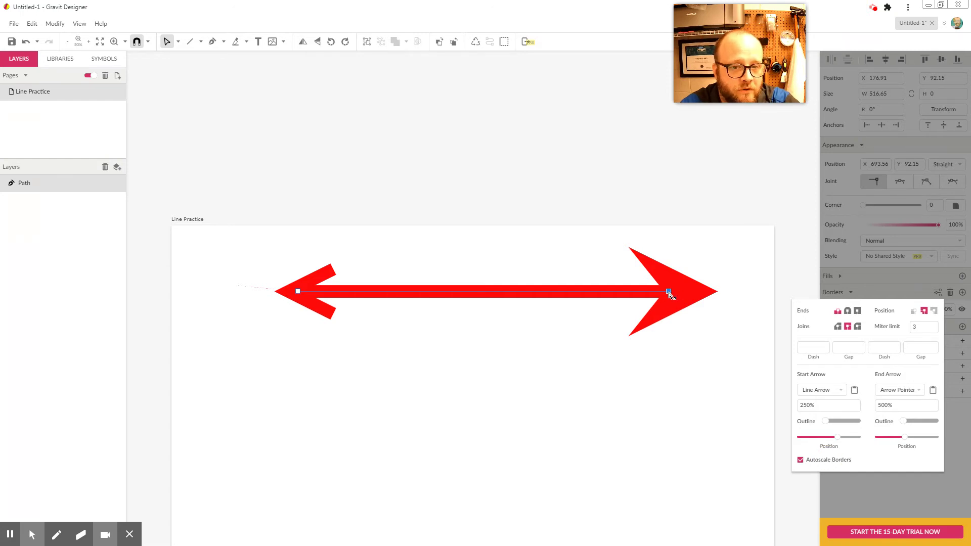
left_click_drag(670, 294, 615, 292)
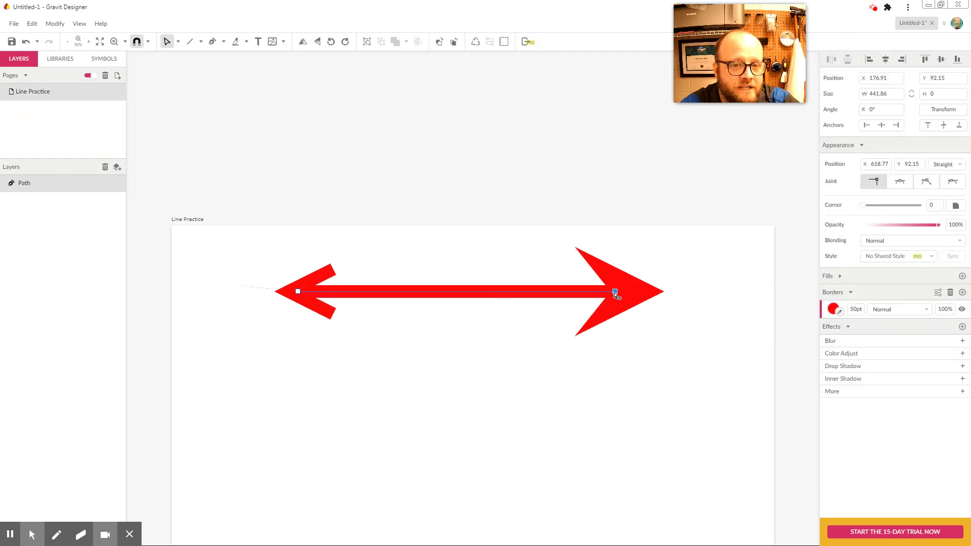
left_click(937, 292)
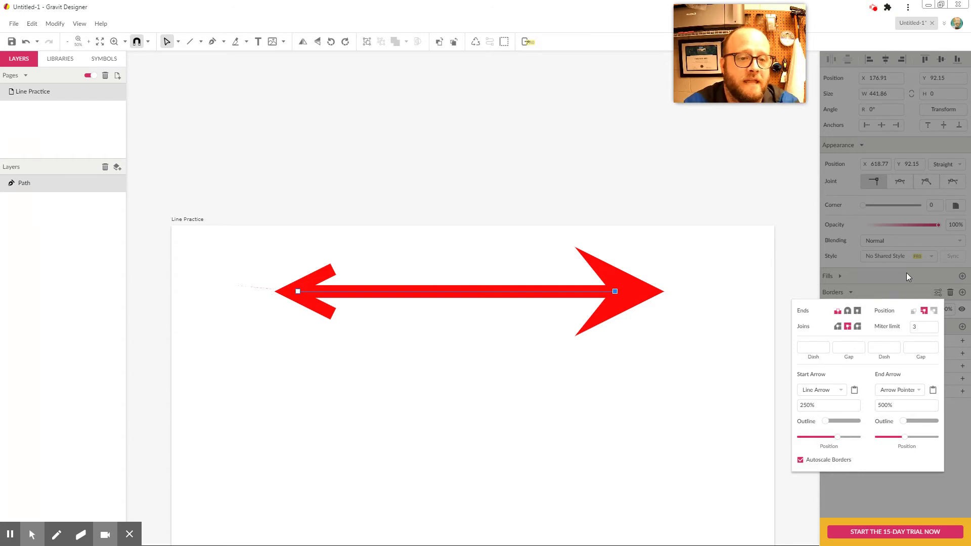
left_click(915, 294)
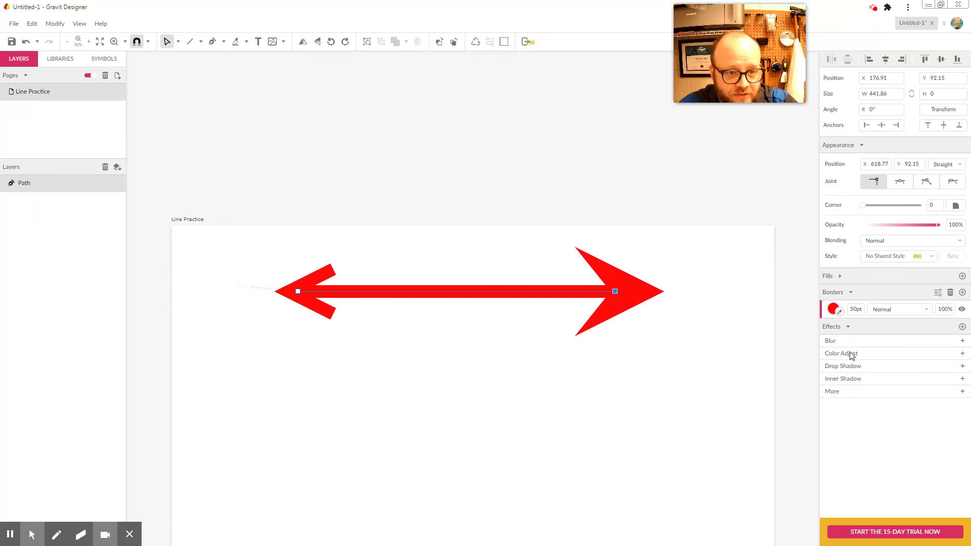
left_click(616, 351)
- Delete the arrow's right end point and draw a new straight line rising to the right
left_click_drag(672, 254, 462, 394)
key("Delete")
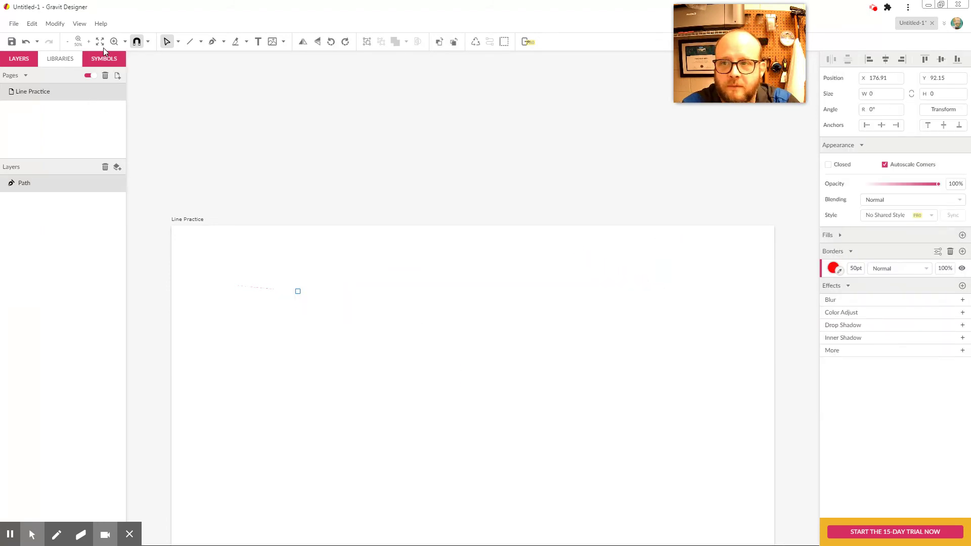
left_click(189, 42)
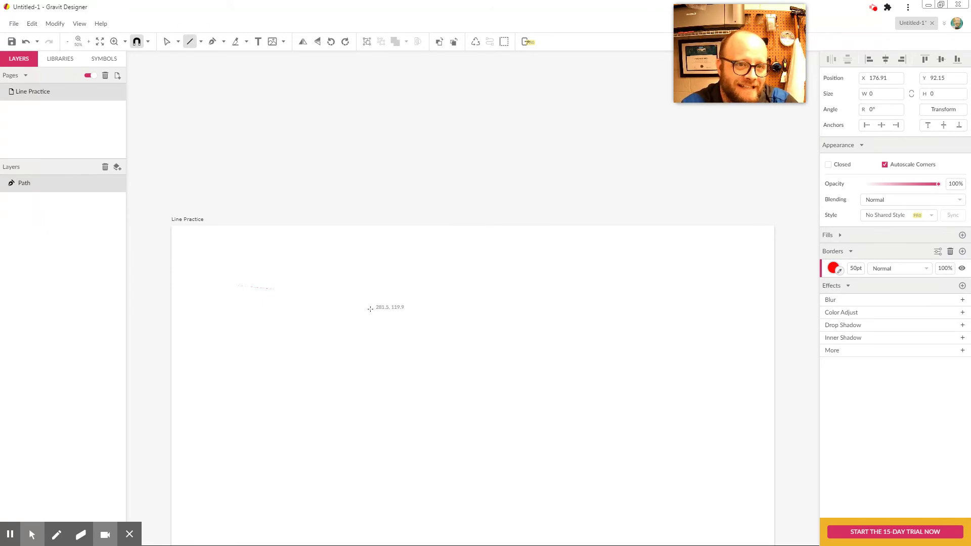
left_click_drag(308, 299, 574, 262)
- Remove the start and end arrowheads from the new line's stroke
left_click(937, 251)
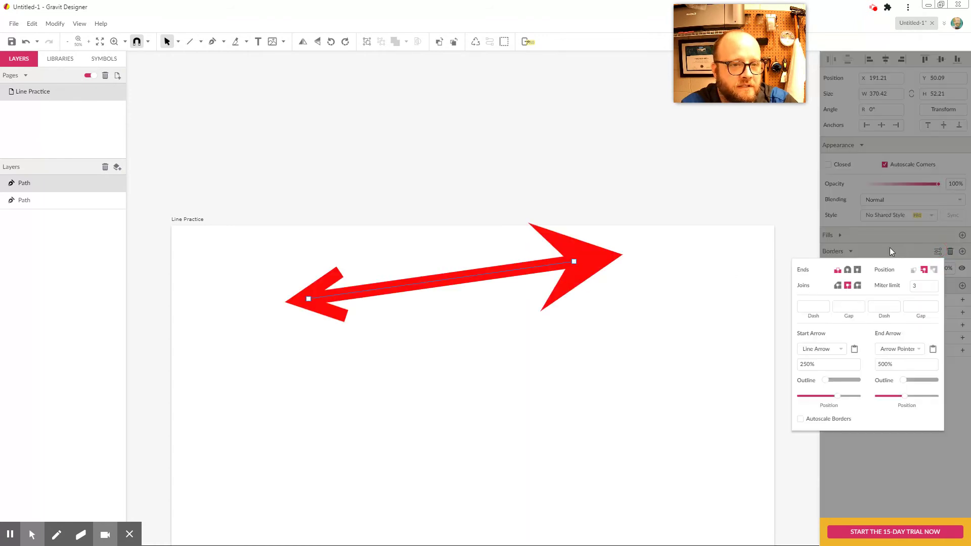
left_click(840, 349)
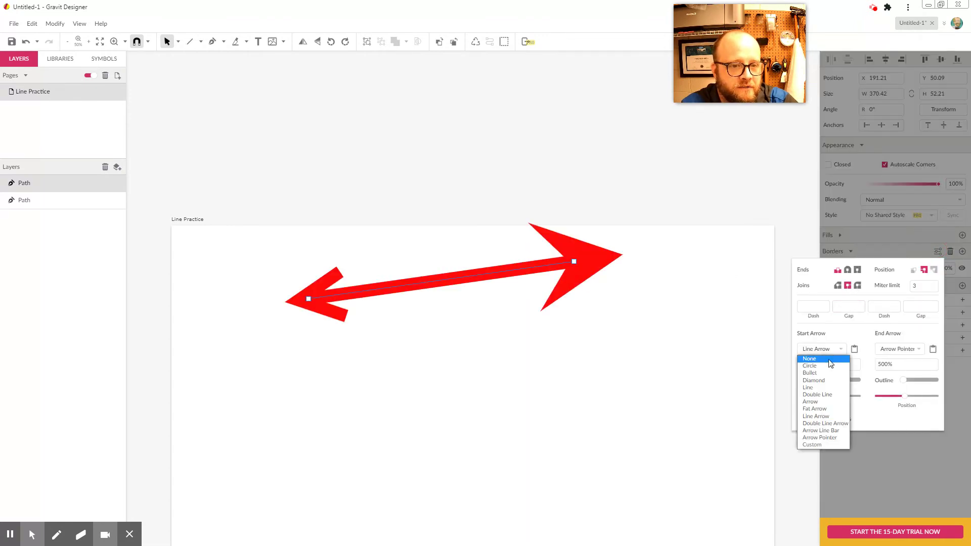
left_click(809, 355)
left_click(899, 350)
left_click(904, 359)
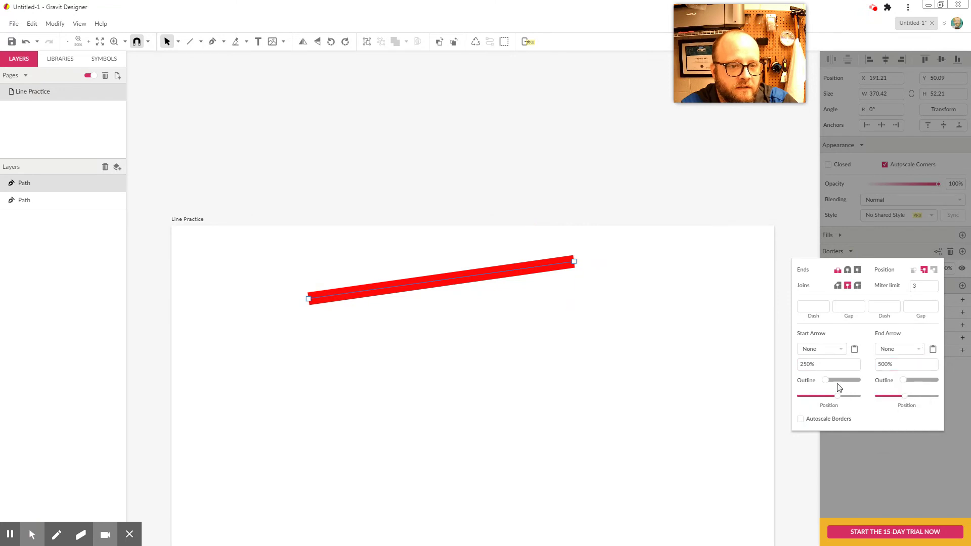
left_click(749, 294)
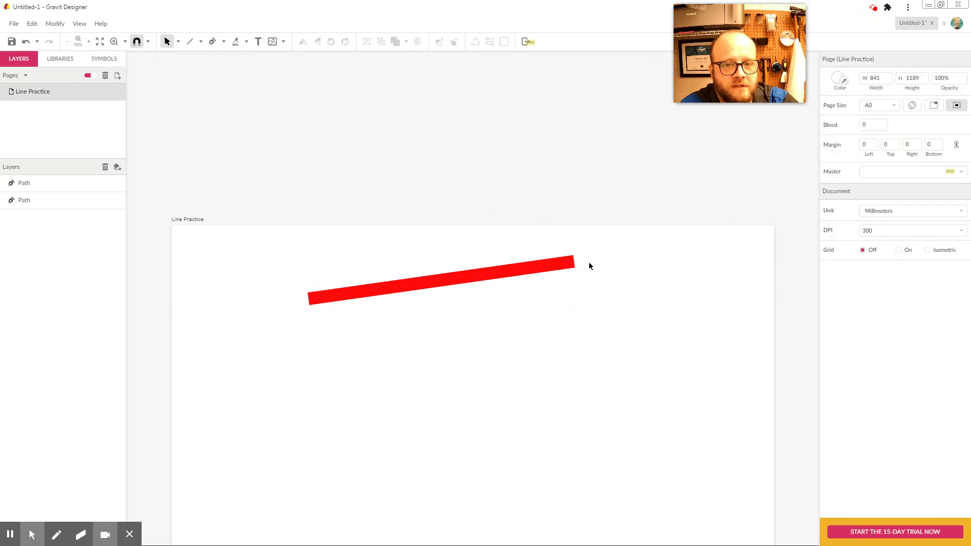
- Set the red line's border width to 25pt
left_click(529, 264)
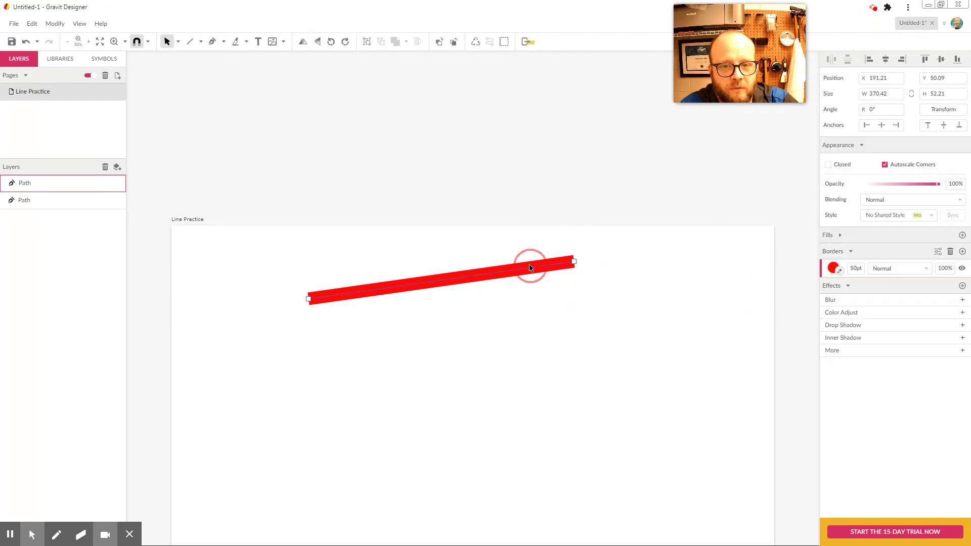
left_click(855, 268)
type("2")
key("Return")
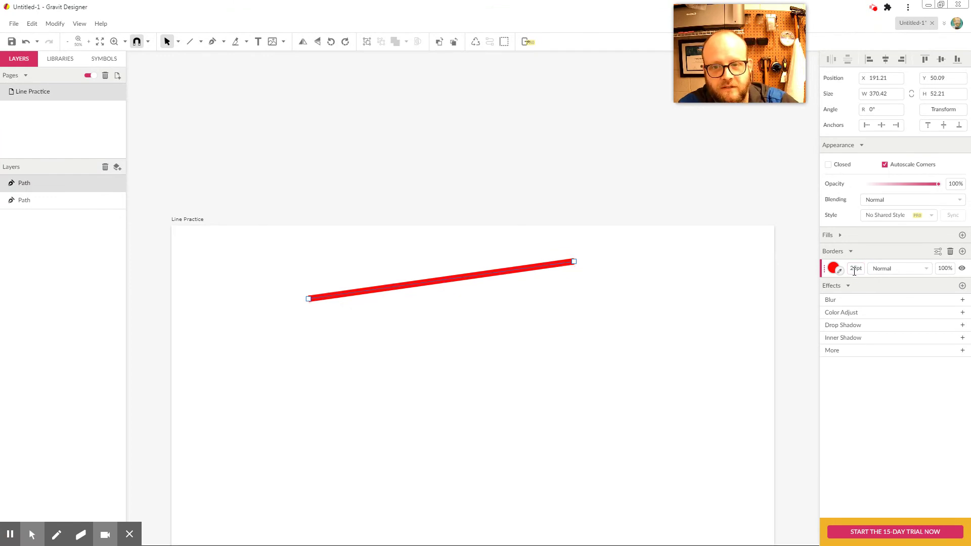
- With the Line tool, draw a red line from the first line's right end down to the lower point
left_click(190, 42)
mouse_move(574, 261)
left_mouse_down()
mouse_move(481, 506)
mouse_move(447, 502)
mouse_move(480, 507)
mouse_move(428, 470)
mouse_move(285, 288)
mouse_move(310, 291)
mouse_move(309, 302)
left_mouse_up()
key("l")
left_click(620, 286)
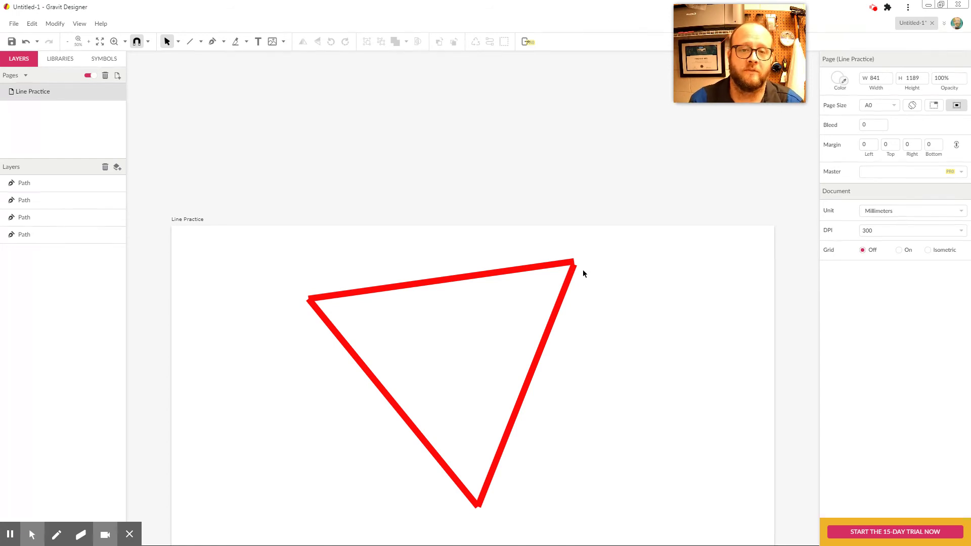
- Add a fill to the three selected red lines and set it to bright green #00FF4C
left_click_drag(627, 225, 277, 481)
left_click(841, 237)
left_click(842, 237)
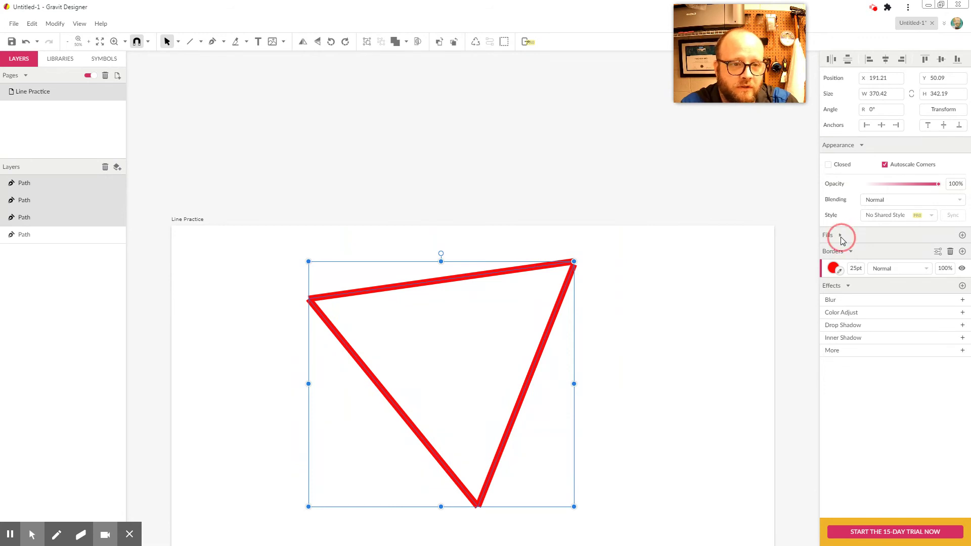
left_click(963, 237)
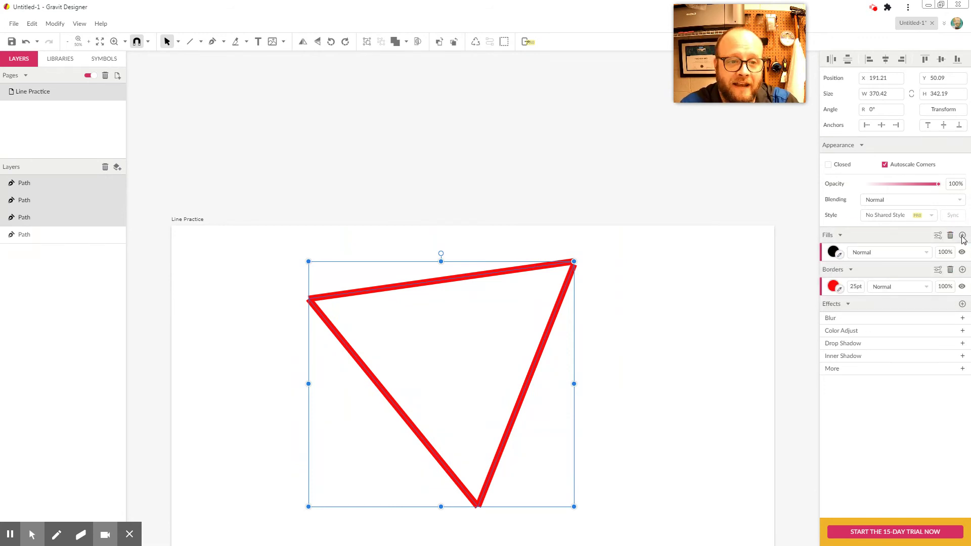
left_click(832, 252)
left_click(883, 348)
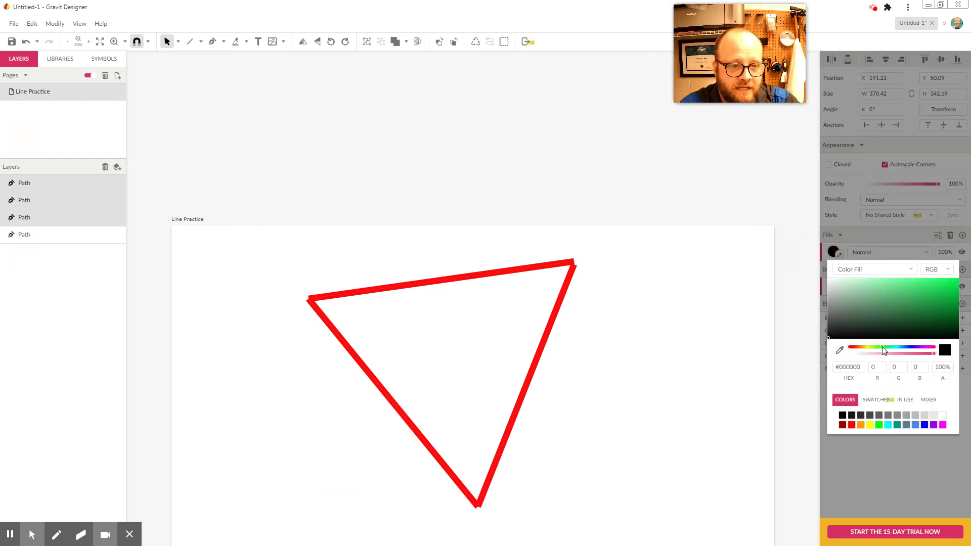
left_click_drag(944, 286, 957, 279)
left_click(804, 295)
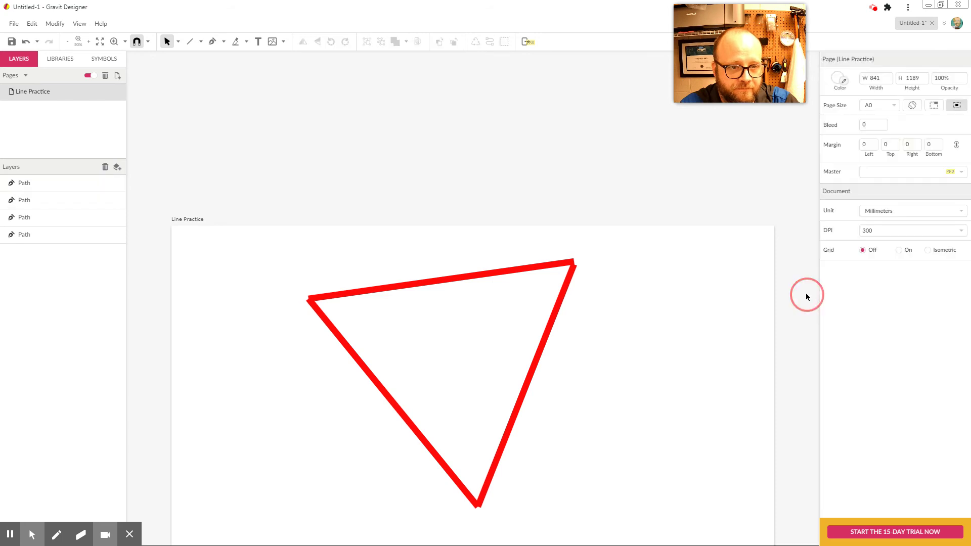
left_click_drag(660, 246, 326, 444)
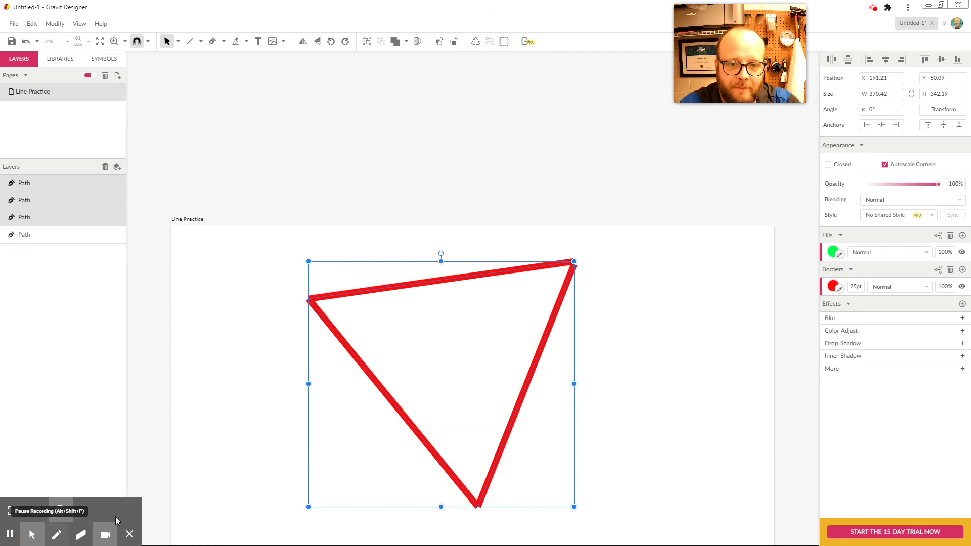
- Nudge the top red line down until its ends meet the other two lines, then select all three
left_click(537, 269)
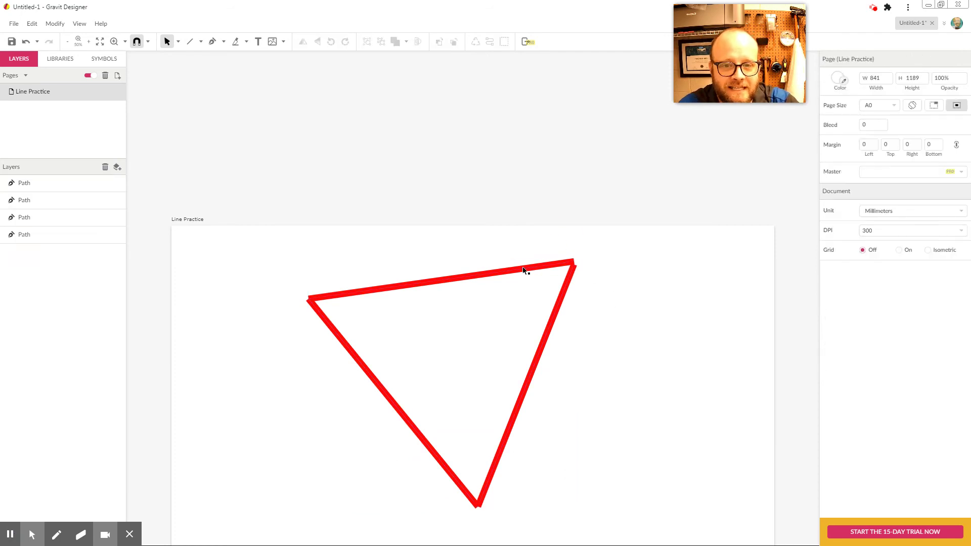
mouse_move(520, 268)
left_mouse_down()
mouse_move(516, 219)
mouse_move(523, 275)
left_mouse_up()
left_click(651, 303)
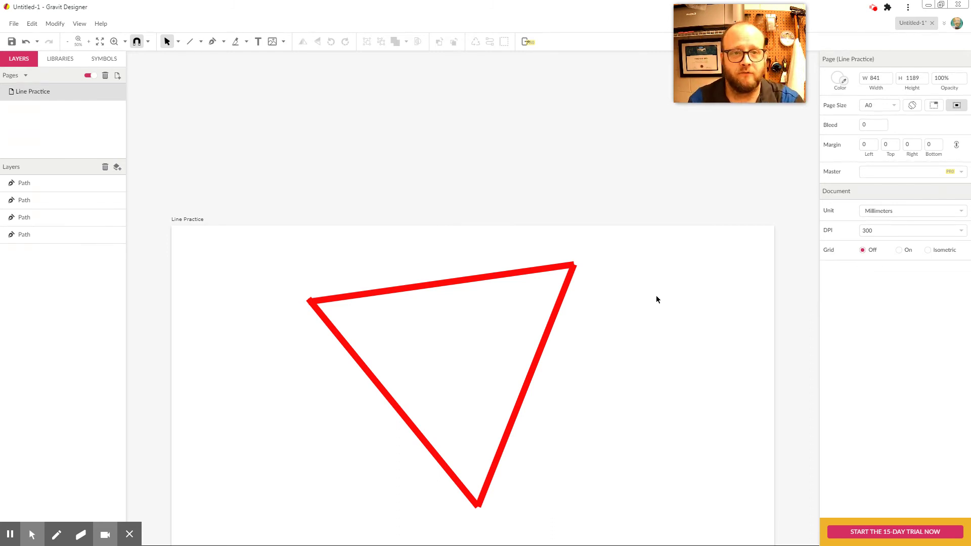
left_click_drag(610, 245, 288, 485)
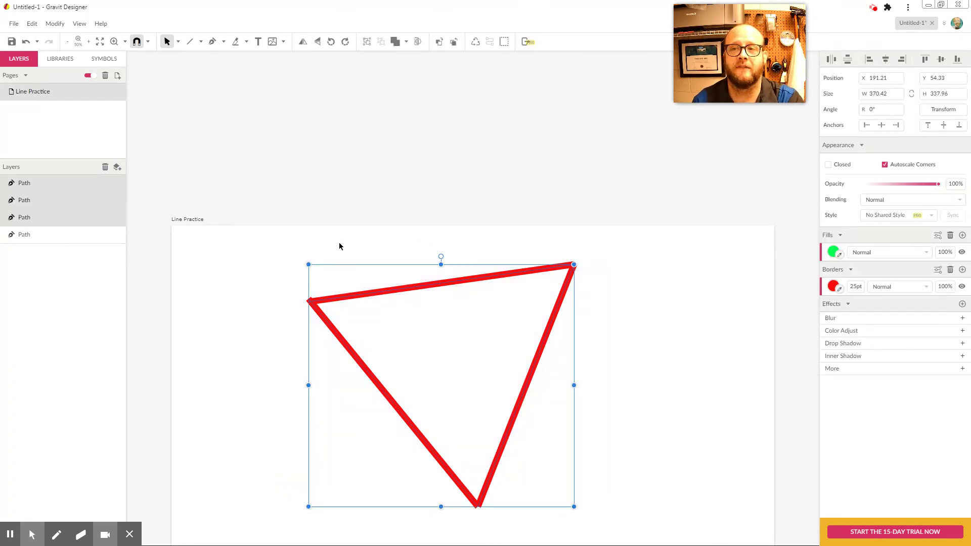
- Join the selected lines using Modify > Path > Connect Paths
left_click(49, 25)
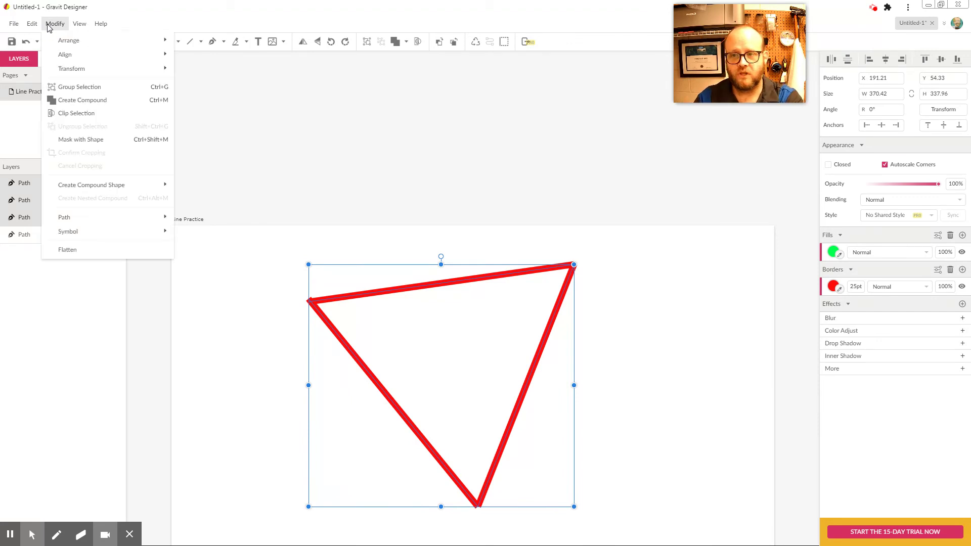
mouse_move(87, 228)
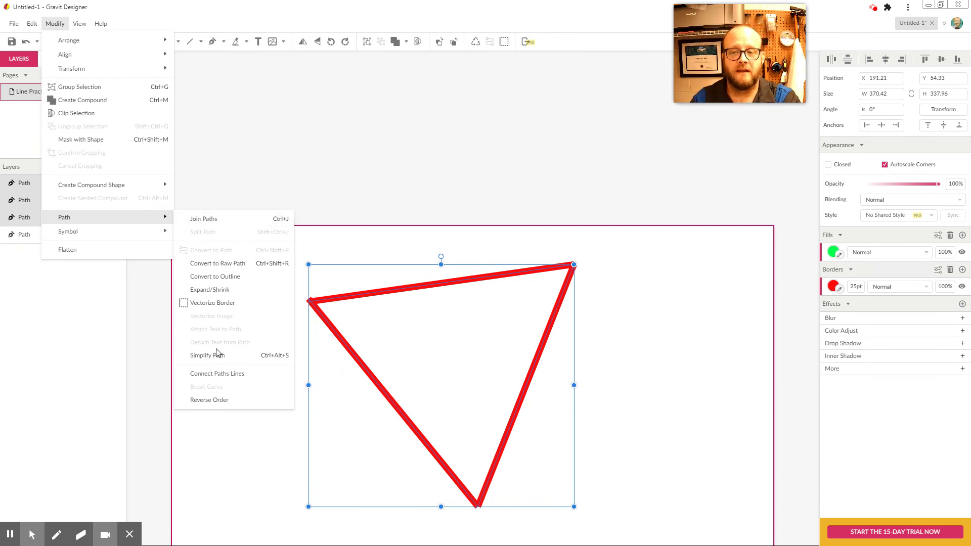
left_click(221, 374)
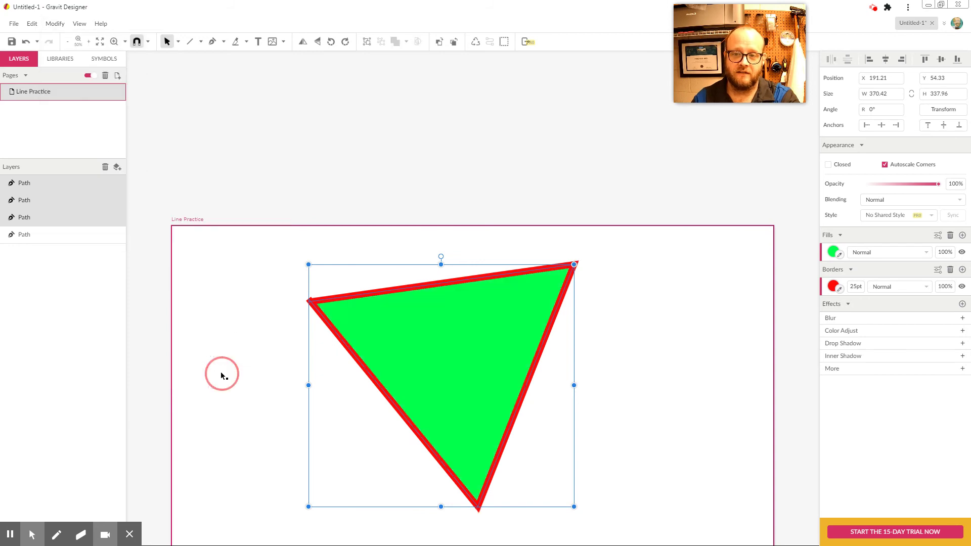
- Drag the triangle's left-middle handle far left, widening it to 515.76 × 337.96
left_click(496, 309)
left_click(474, 327)
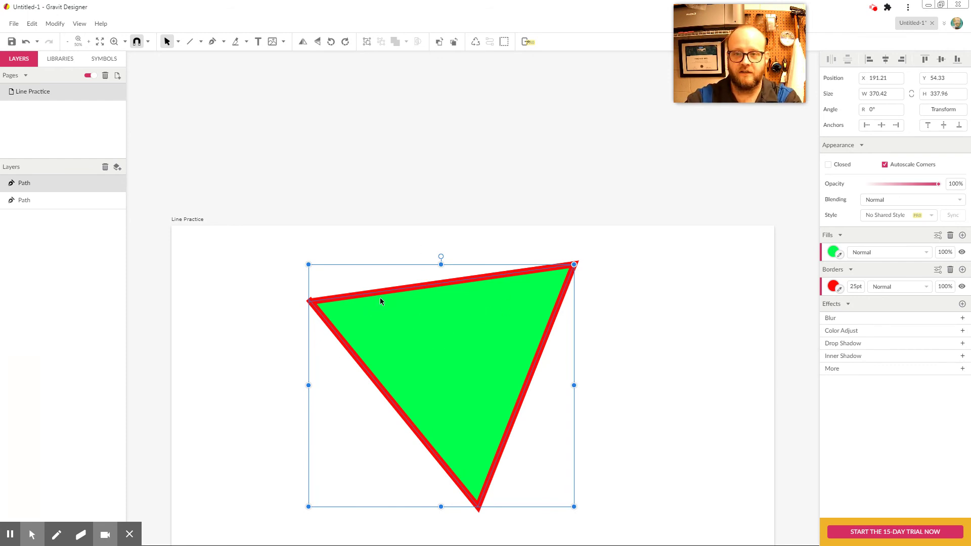
left_click(347, 256)
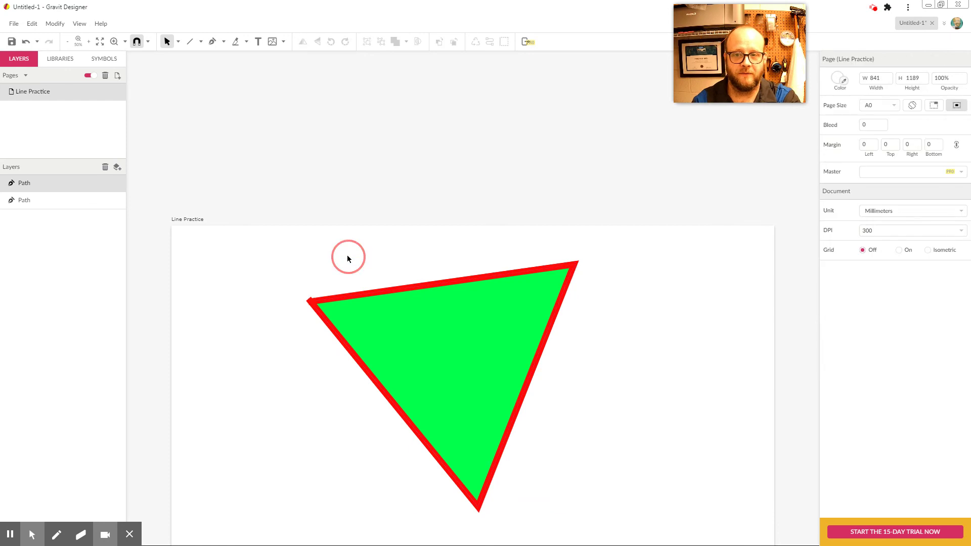
left_click(330, 299)
left_click_drag(360, 296, 374, 311)
left_click_drag(323, 401, 233, 411)
left_click(543, 381)
left_click_drag(476, 399, 219, 405)
left_click(219, 409)
- Zoom in on the triangle's left corner and reselect the red path
left_click(373, 347)
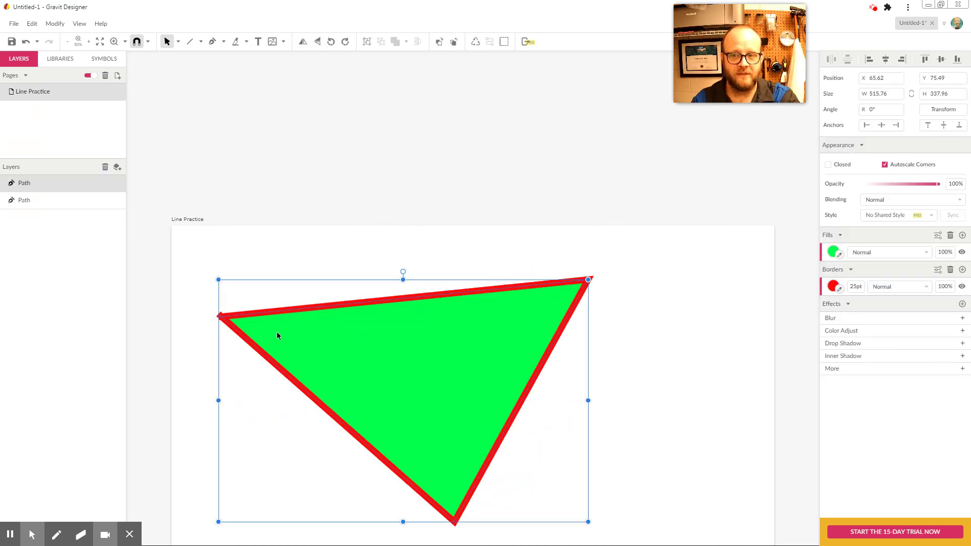
key("z")
left_click_drag(188, 295, 269, 358)
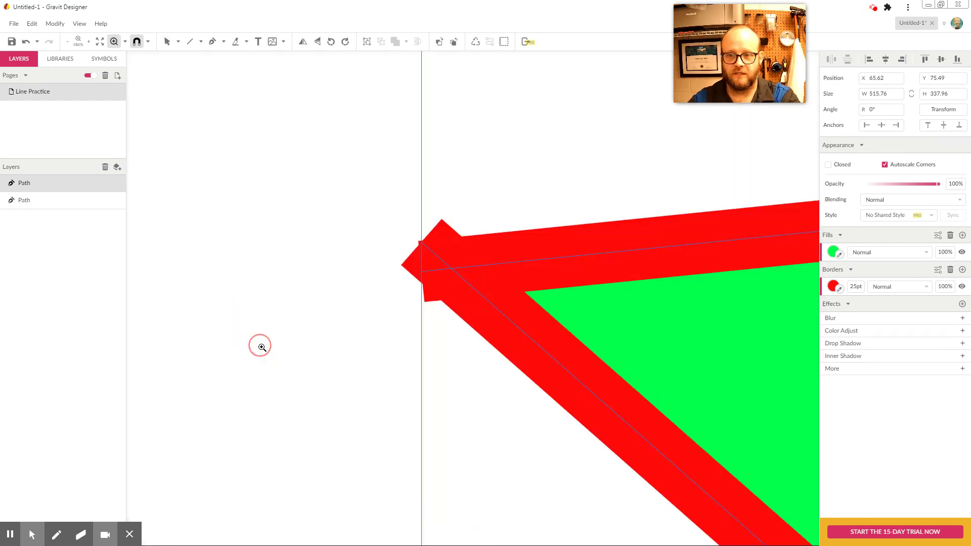
left_click(406, 324)
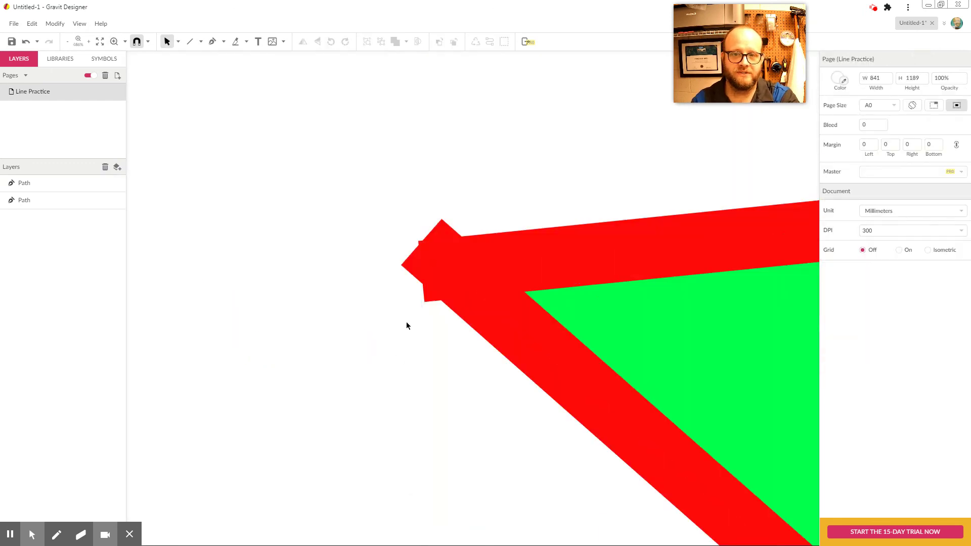
left_click(459, 271)
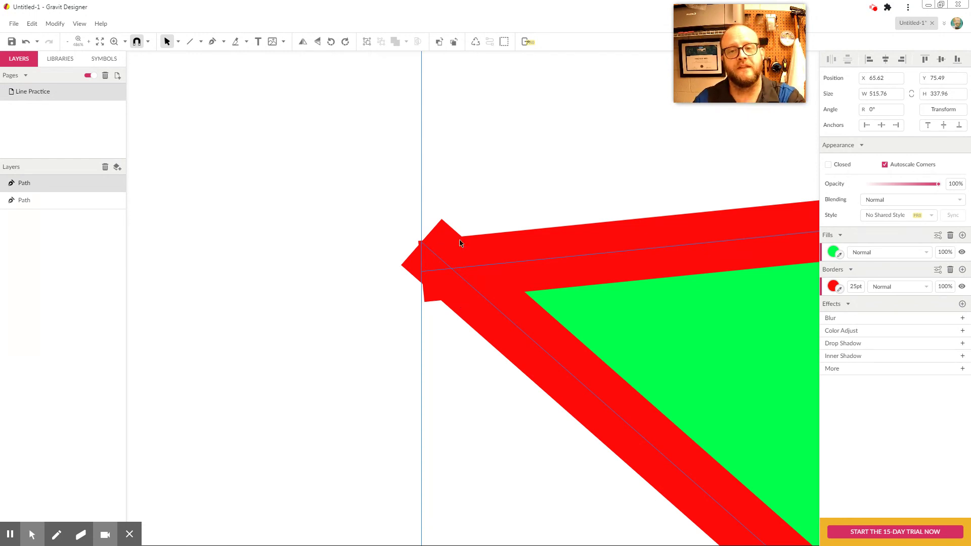
- With the Subselect tool, pull the left corner's handle back onto its anchor at X 65.62, Y 127.71
left_click(178, 41)
left_click(201, 69)
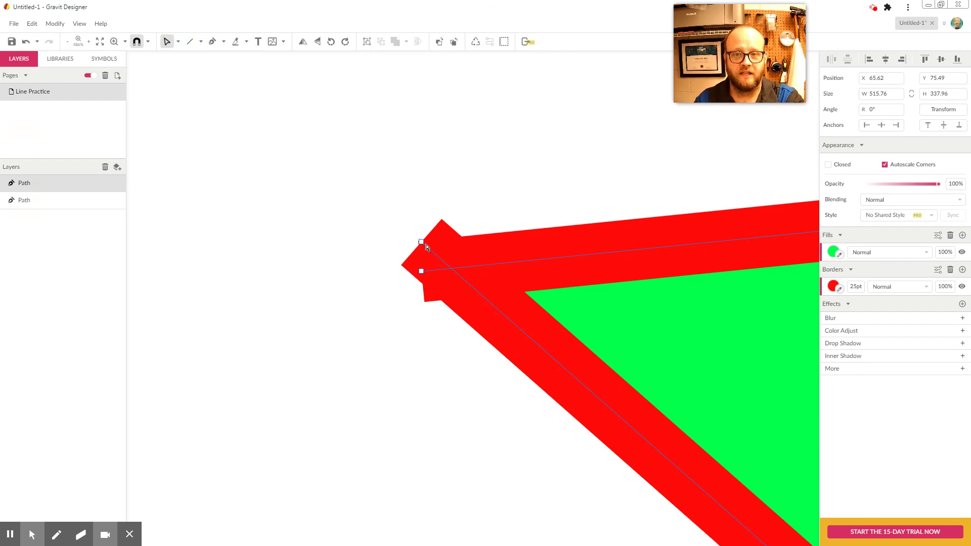
left_click(421, 271)
left_click_drag(444, 272, 422, 274)
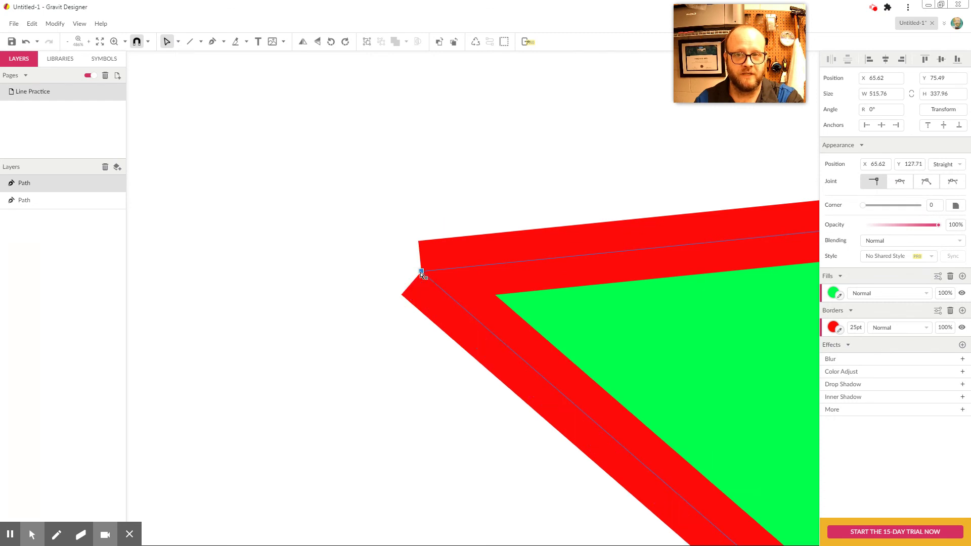
left_click(178, 41)
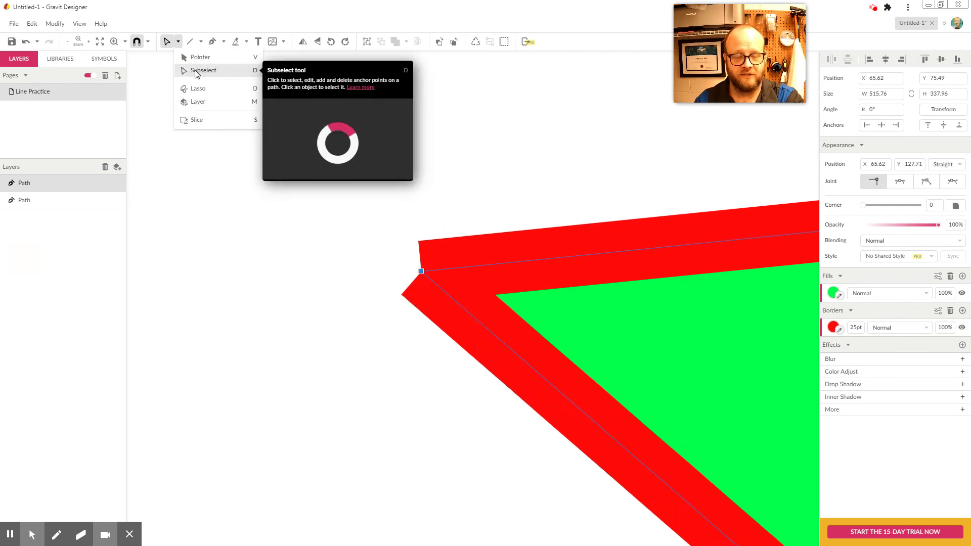
left_click(456, 159)
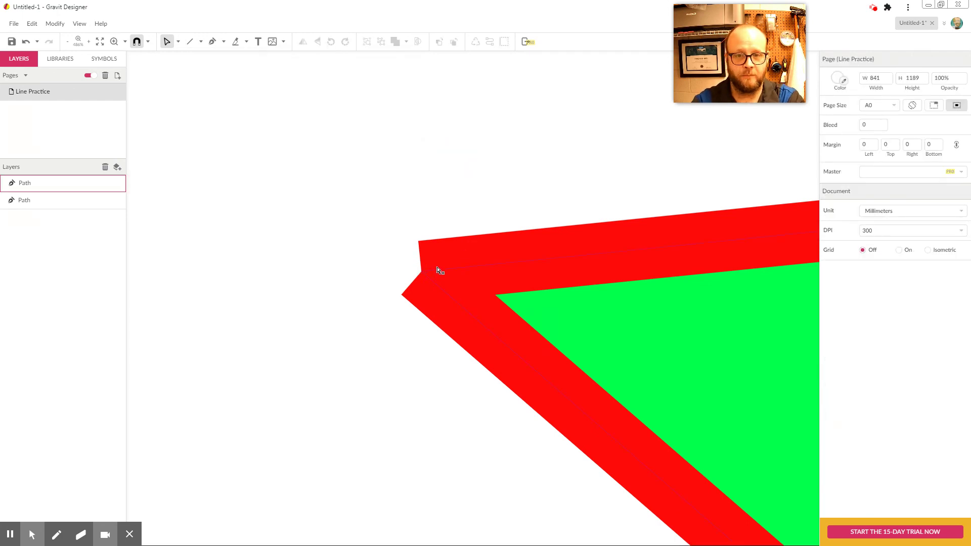
scroll(438, 270, "down", 3)
- With the Pointer tool, drag the green triangle to X 144.64, Y 122.06
scroll(511, 263, "down", 3)
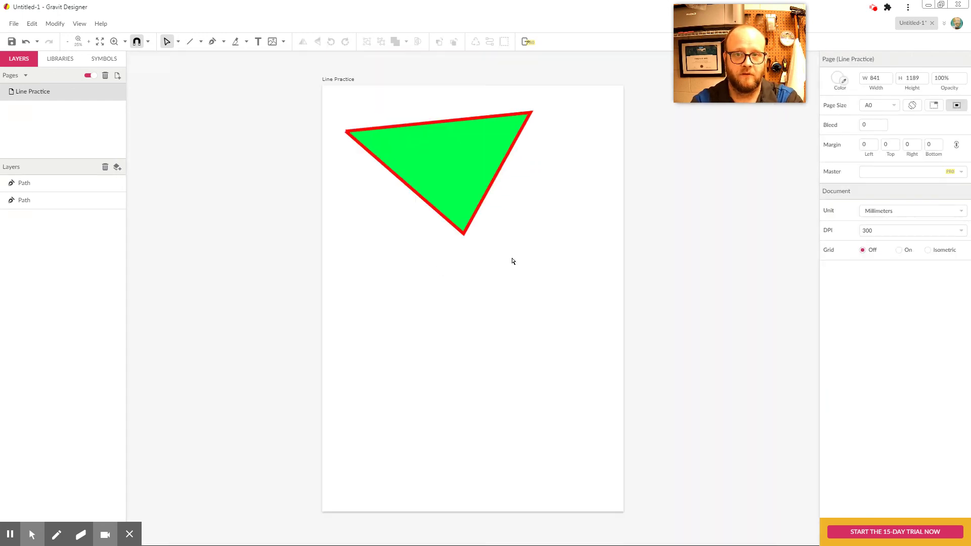
left_click_drag(512, 223, 559, 348)
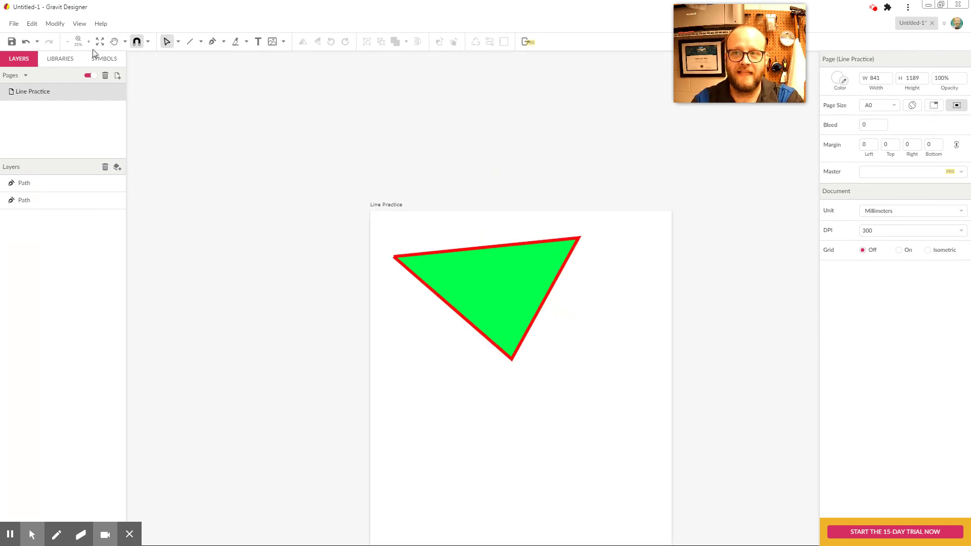
left_click(178, 41)
left_click(183, 58)
left_click(524, 293)
left_click_drag(530, 342, 541, 345)
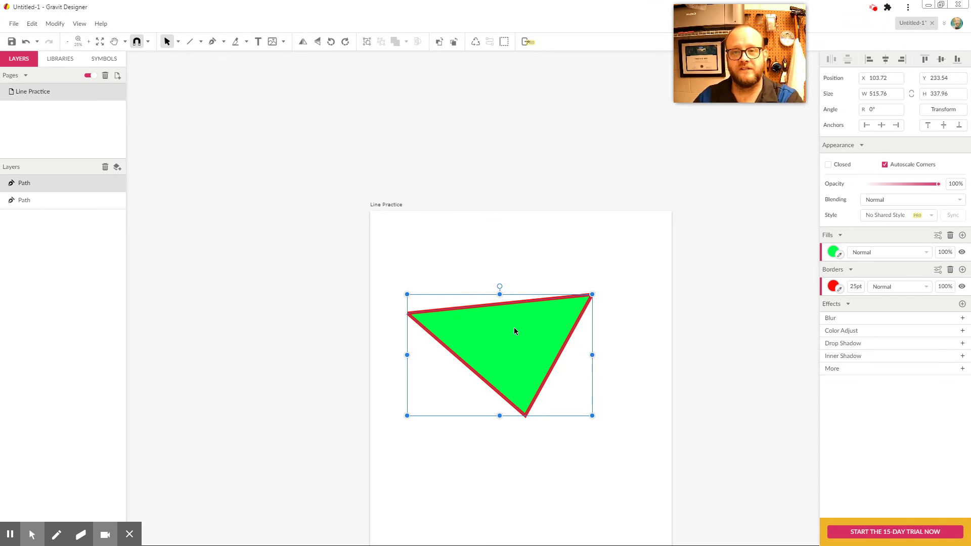
left_click(851, 269)
left_click(852, 269)
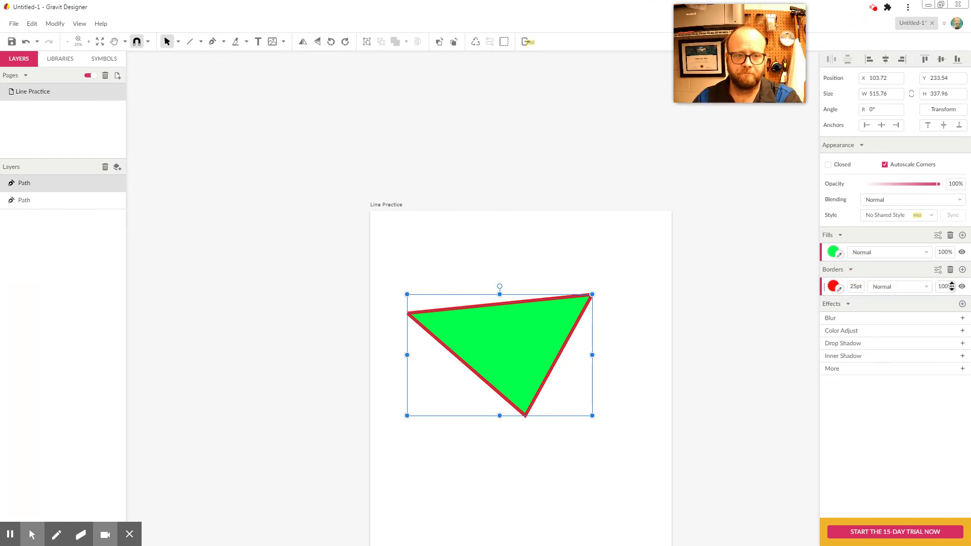
left_click_drag(529, 358, 551, 302)
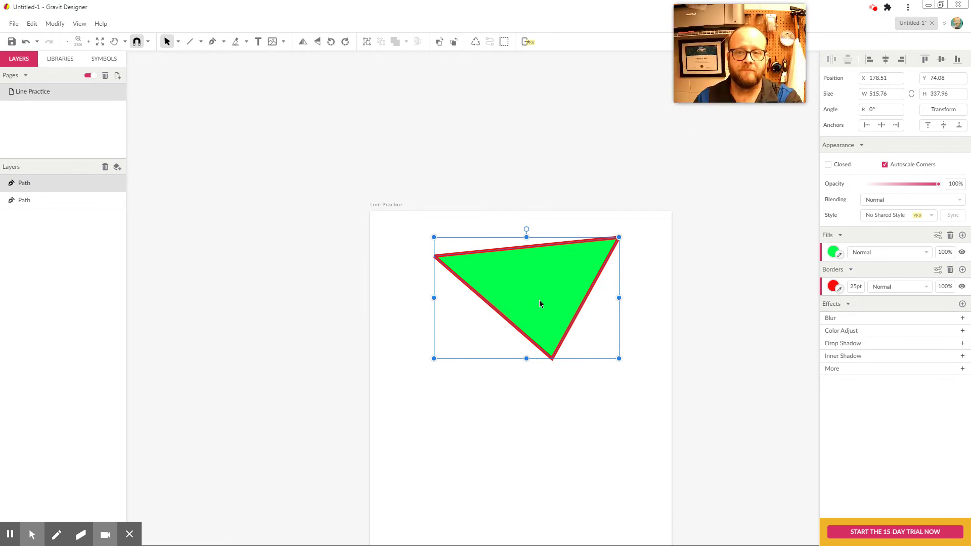
left_click_drag(539, 303, 528, 317)
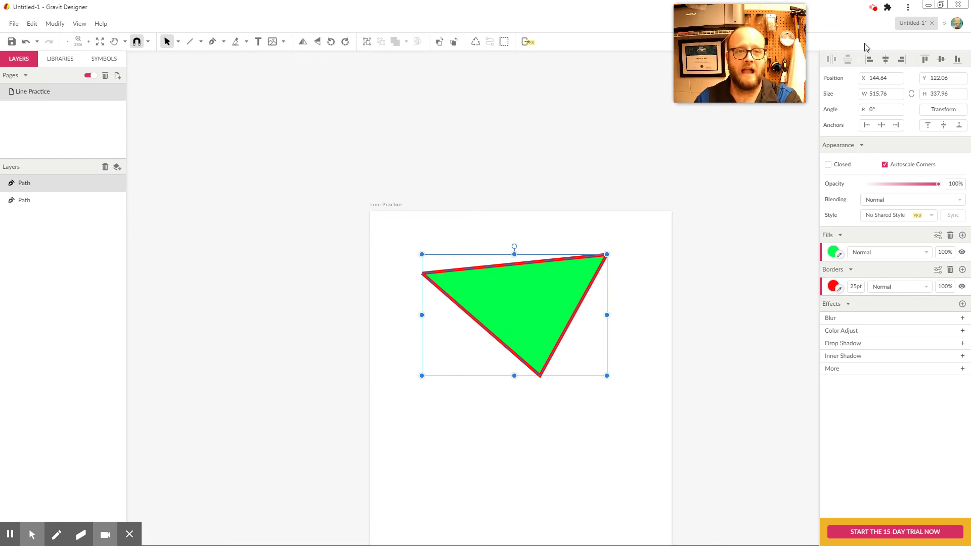
left_click(874, 8)
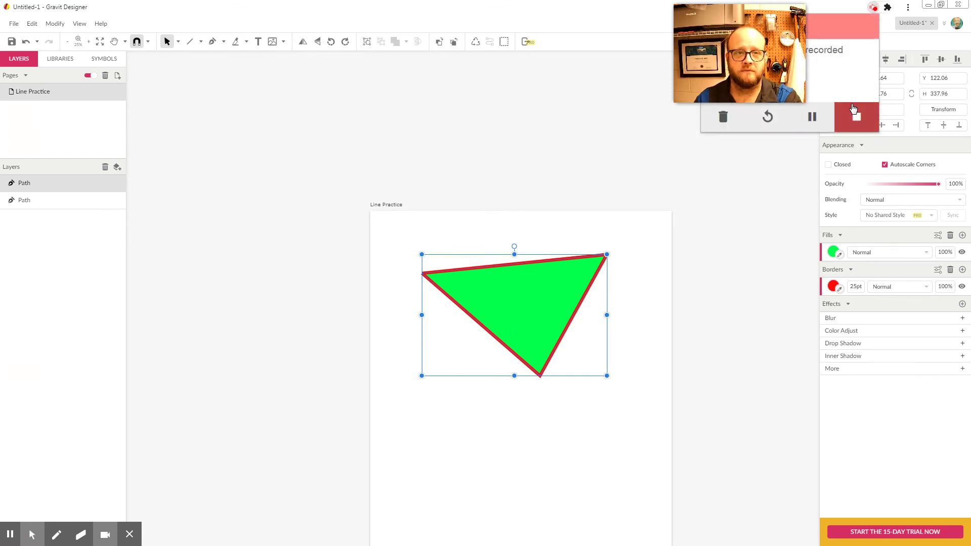